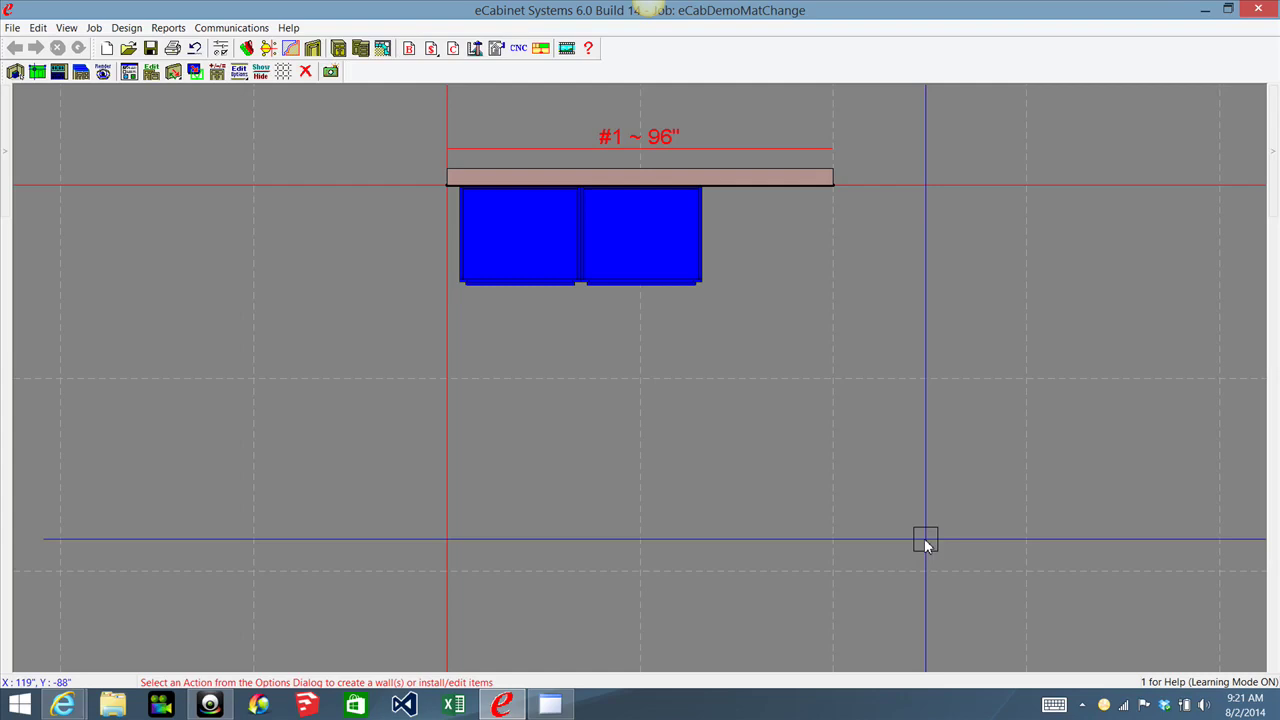
# Step: Review the two base cabinets' sheet stock in Change Materials, then check the materials in the job's cut list
pyautogui.rightClick(777, 358)
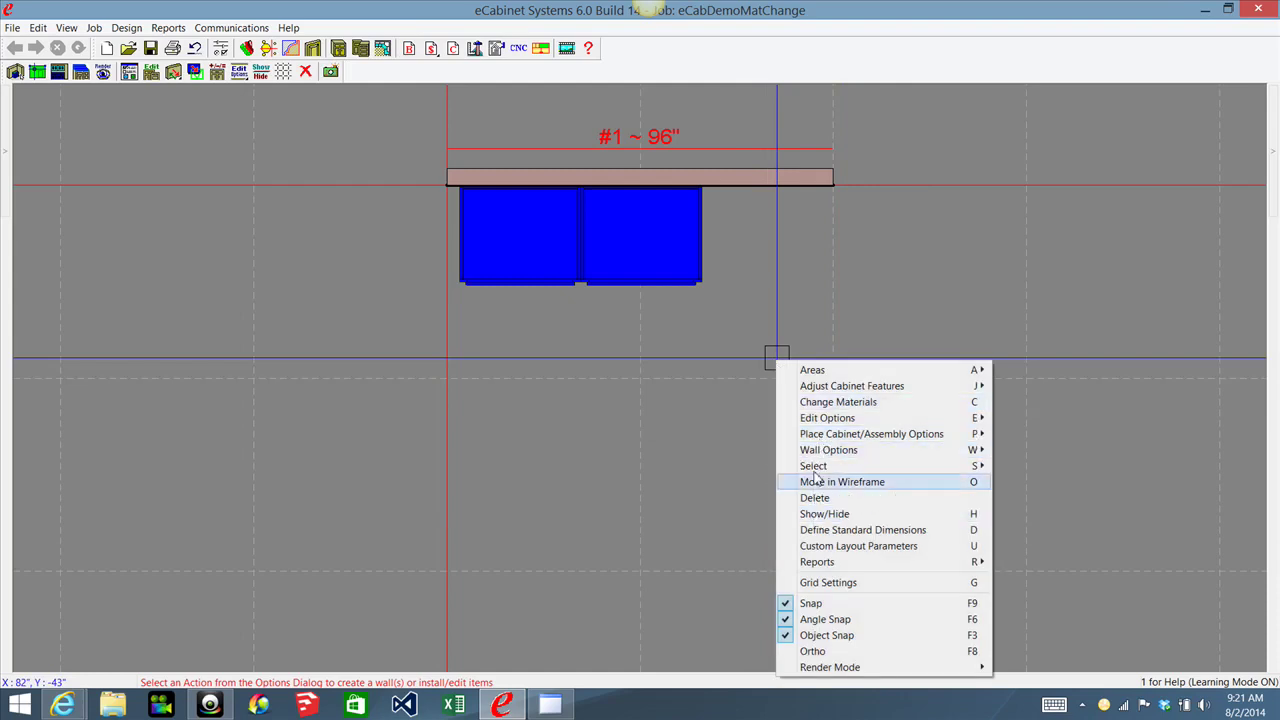
pyautogui.click(838, 401)
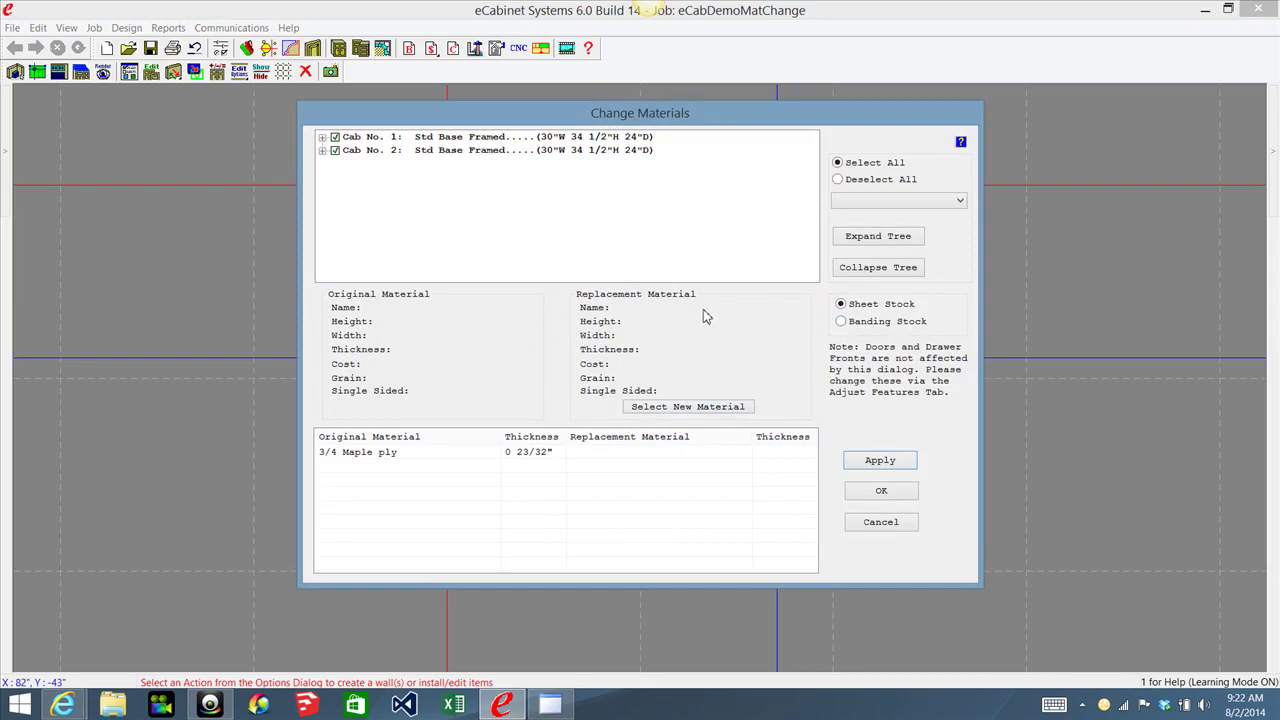
pyautogui.click(890, 530)
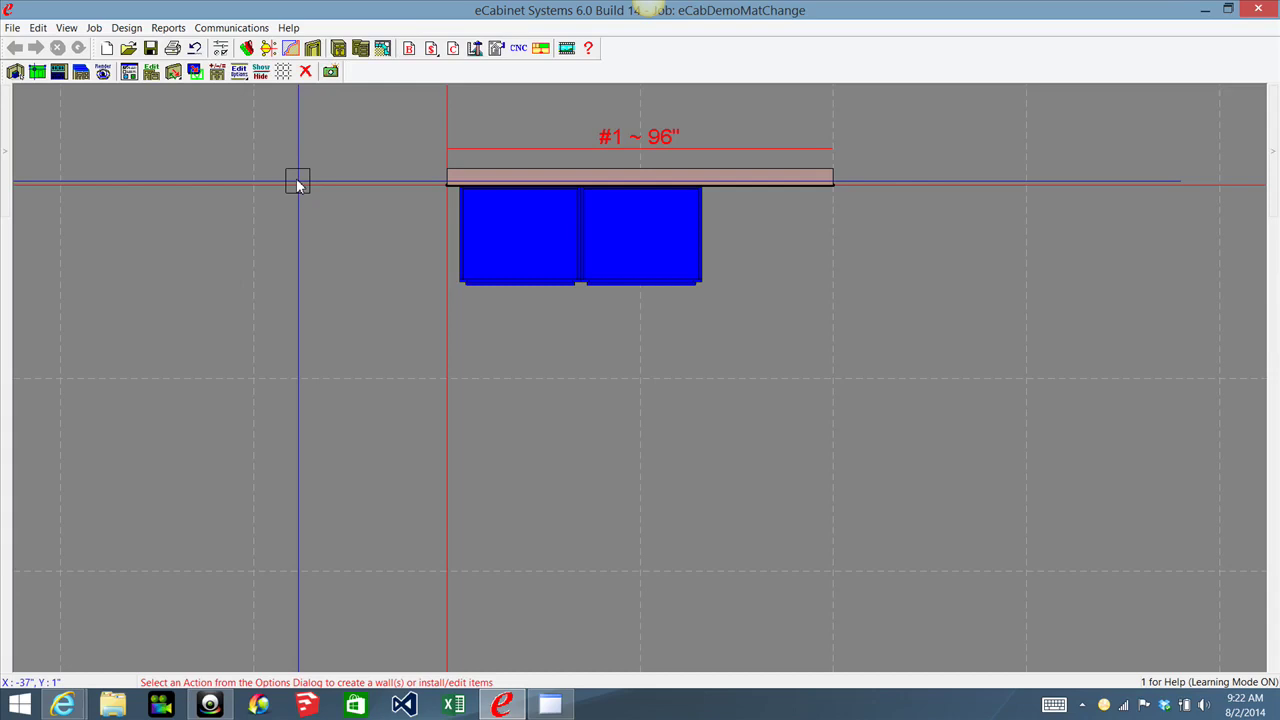
pyautogui.click(452, 50)
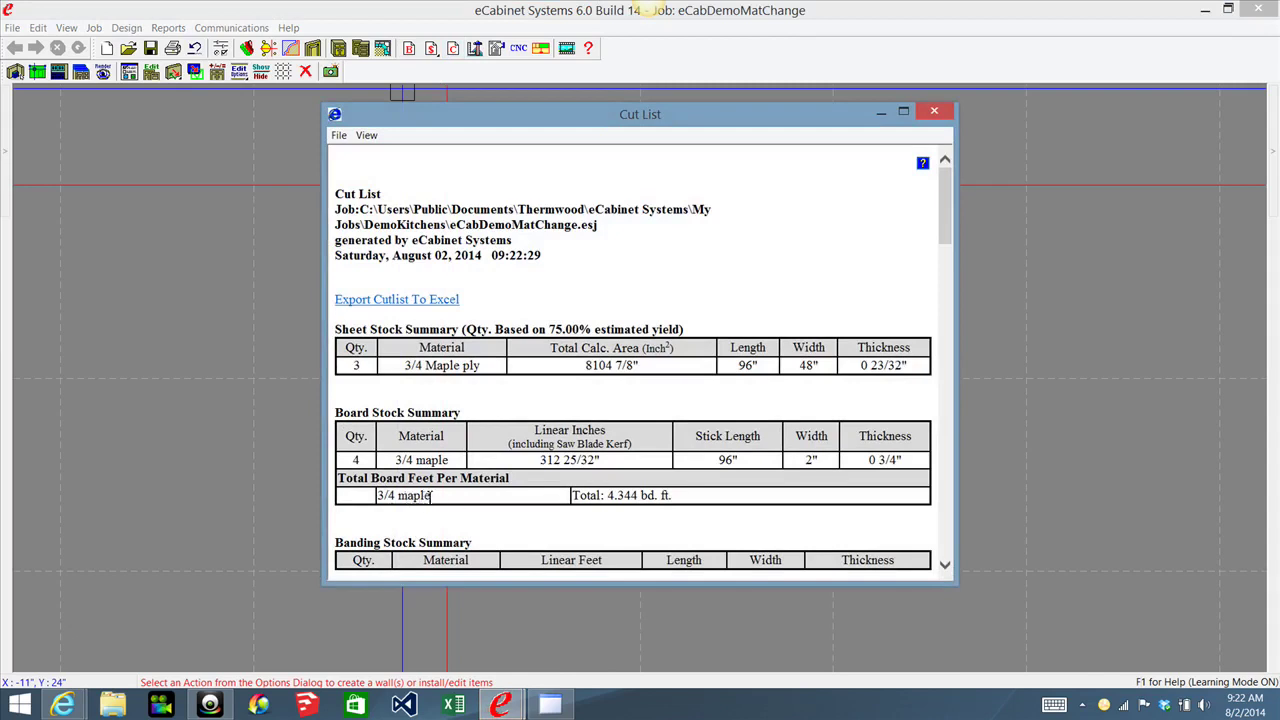
pyautogui.click(934, 111)
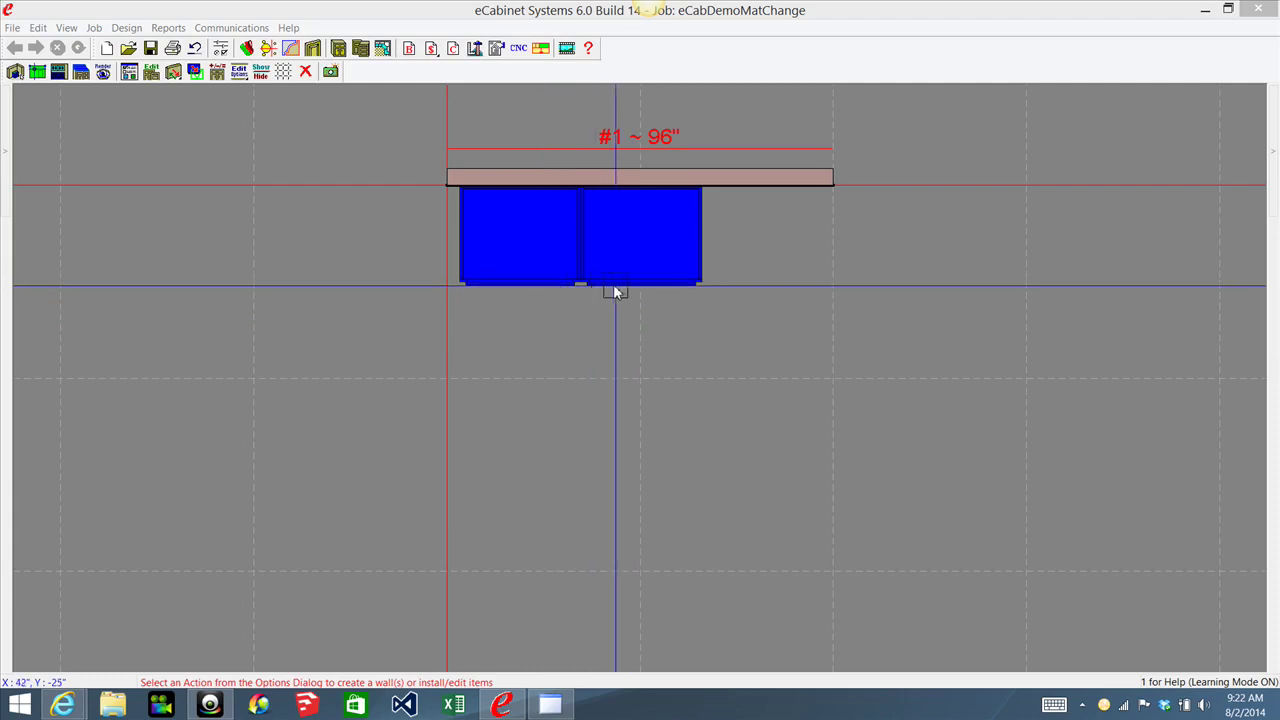
# Step: Select both base cabinets and choose the Conestoga CRP-10 door from the Standard directory as their new door
pyautogui.click(484, 258)
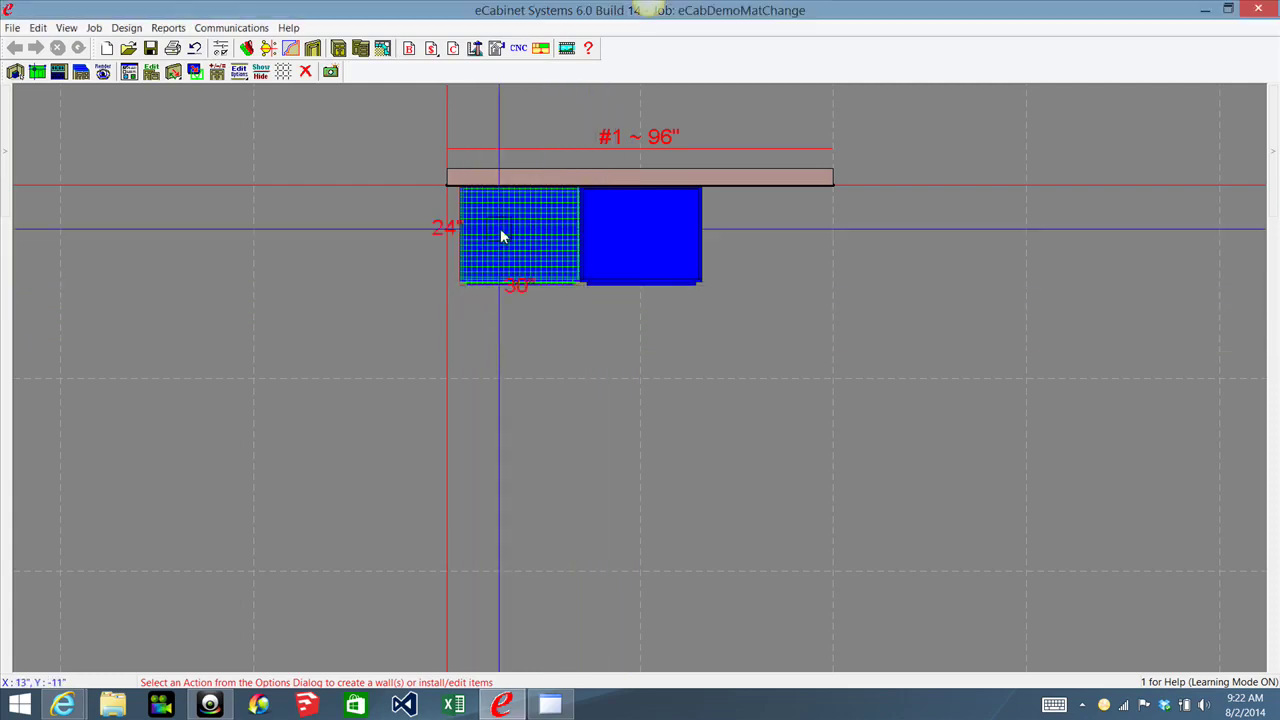
pyautogui.keyDown('ctrl'); pyautogui.click(629, 243); pyautogui.keyUp('ctrl')
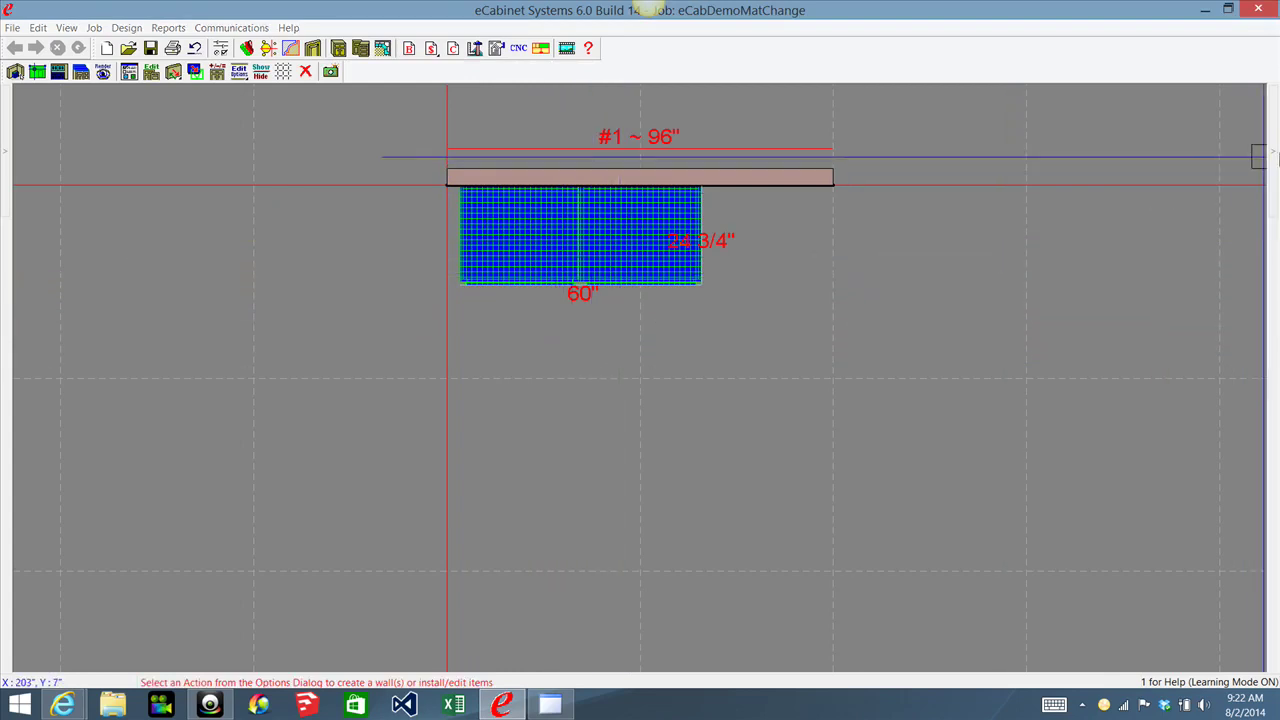
pyautogui.moveTo(1274, 158)
pyautogui.click(820, 160)
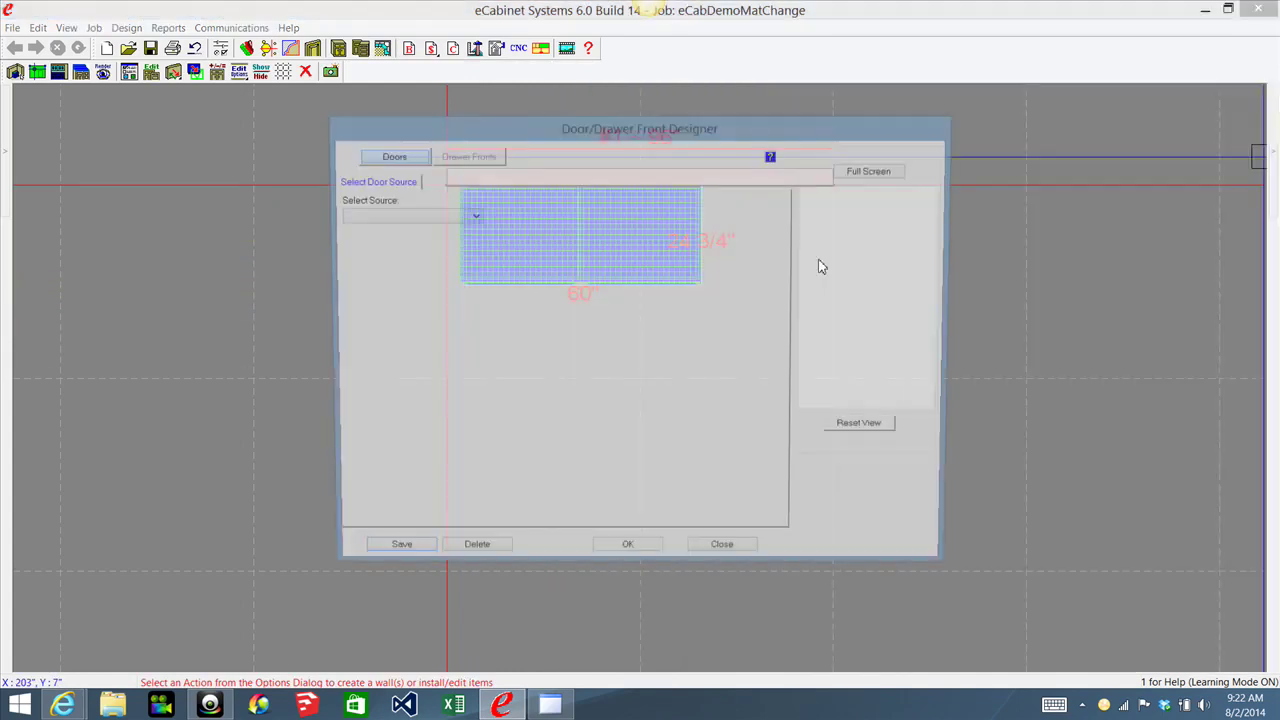
pyautogui.click(472, 218)
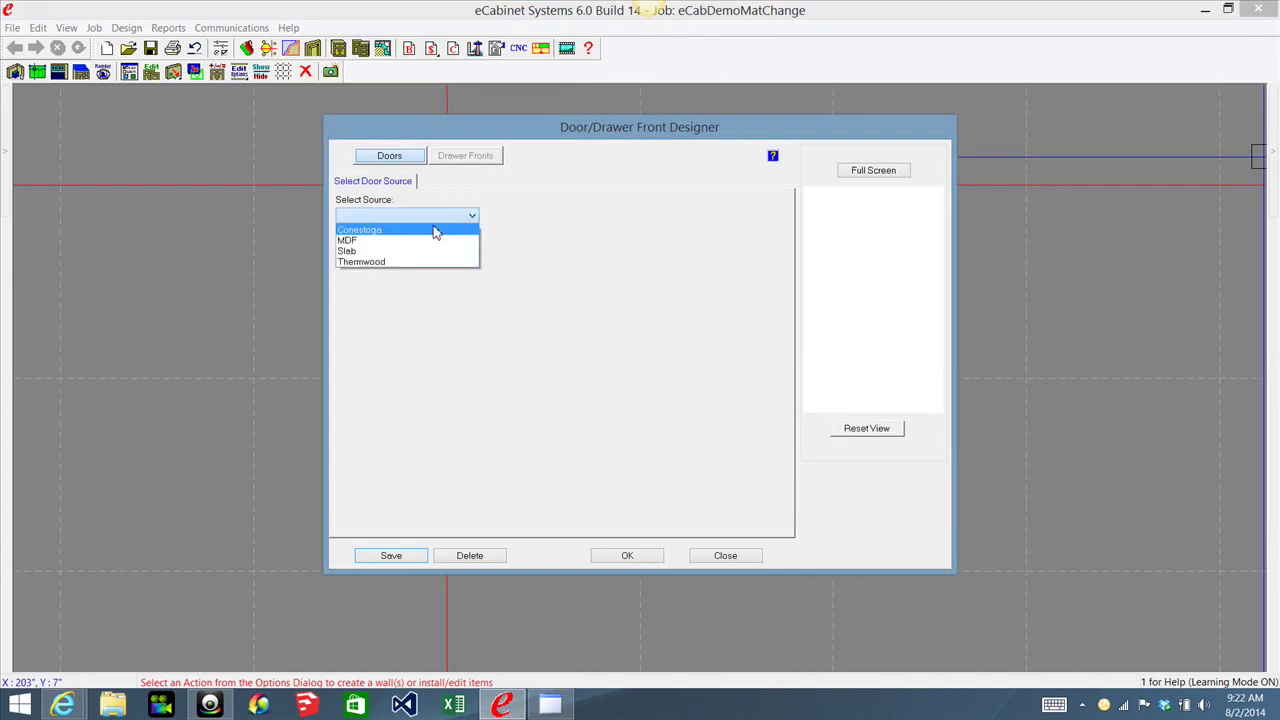
pyautogui.click(434, 231)
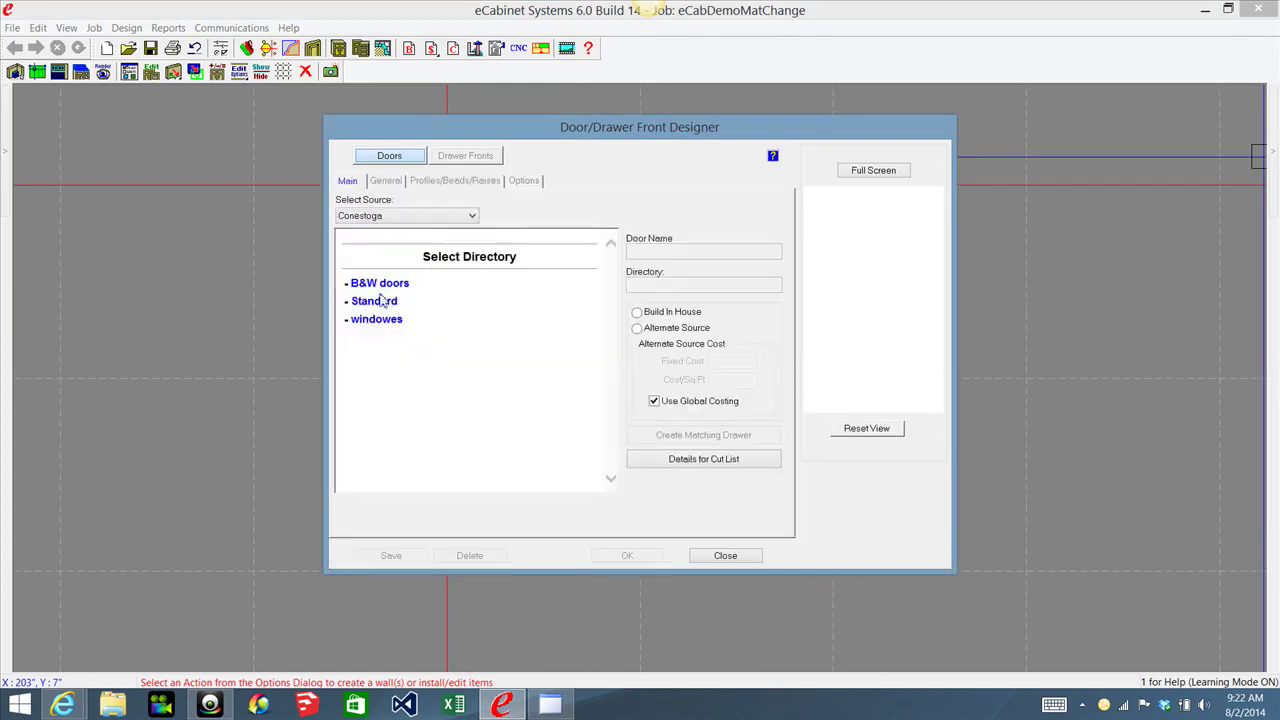
pyautogui.click(378, 301)
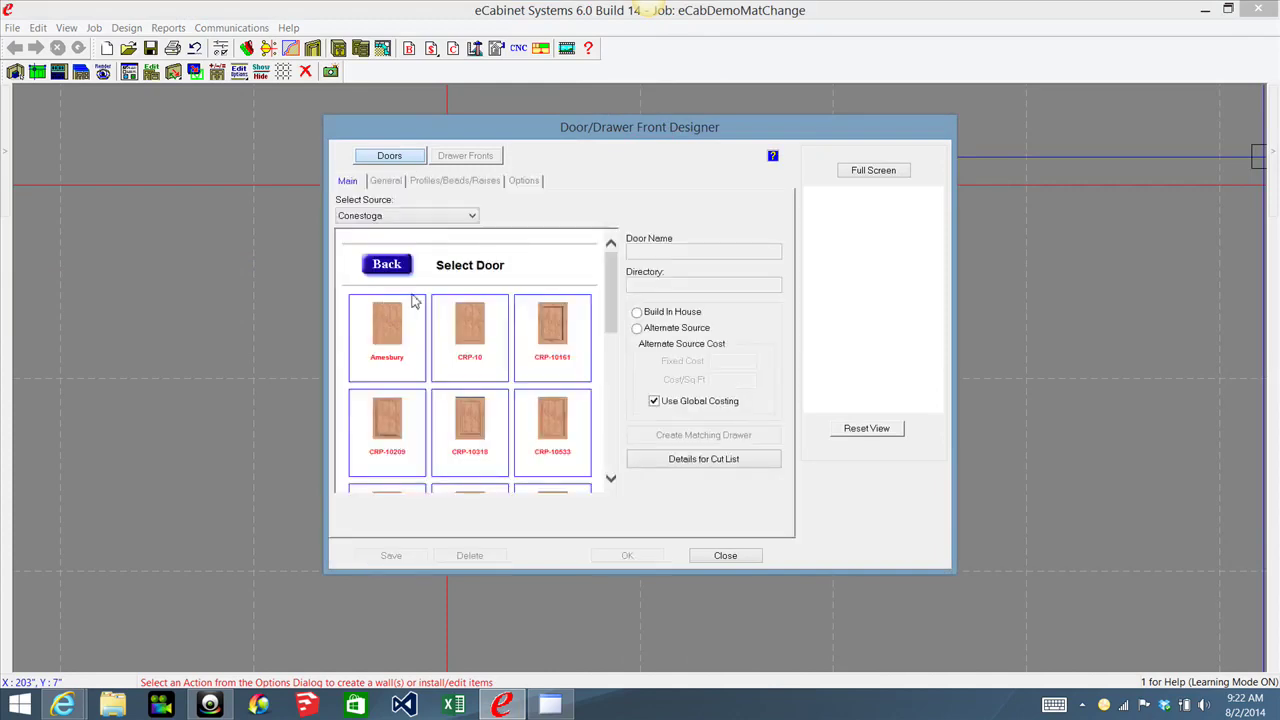
pyautogui.click(479, 326)
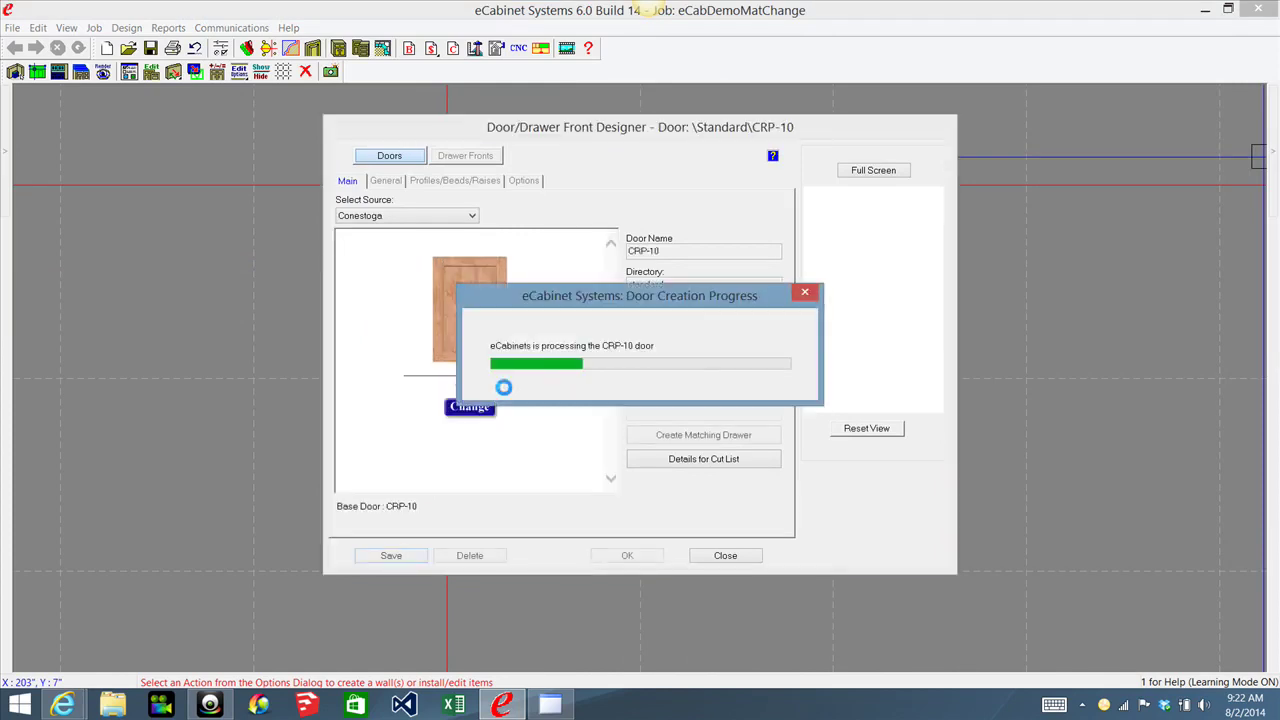
# Step: Set the CRP-10 door's species to Cherry and apply it to the selected cabinets
pyautogui.click(385, 180)
pyautogui.click(435, 216)
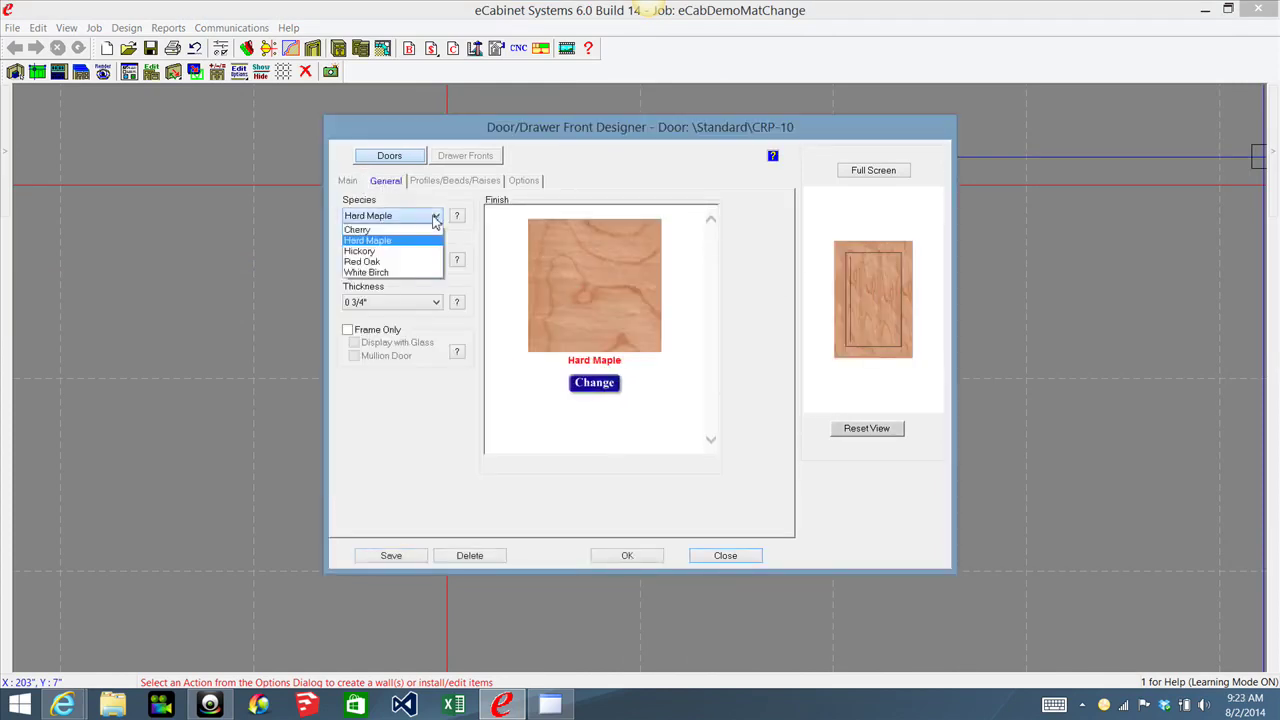
pyautogui.click(390, 229)
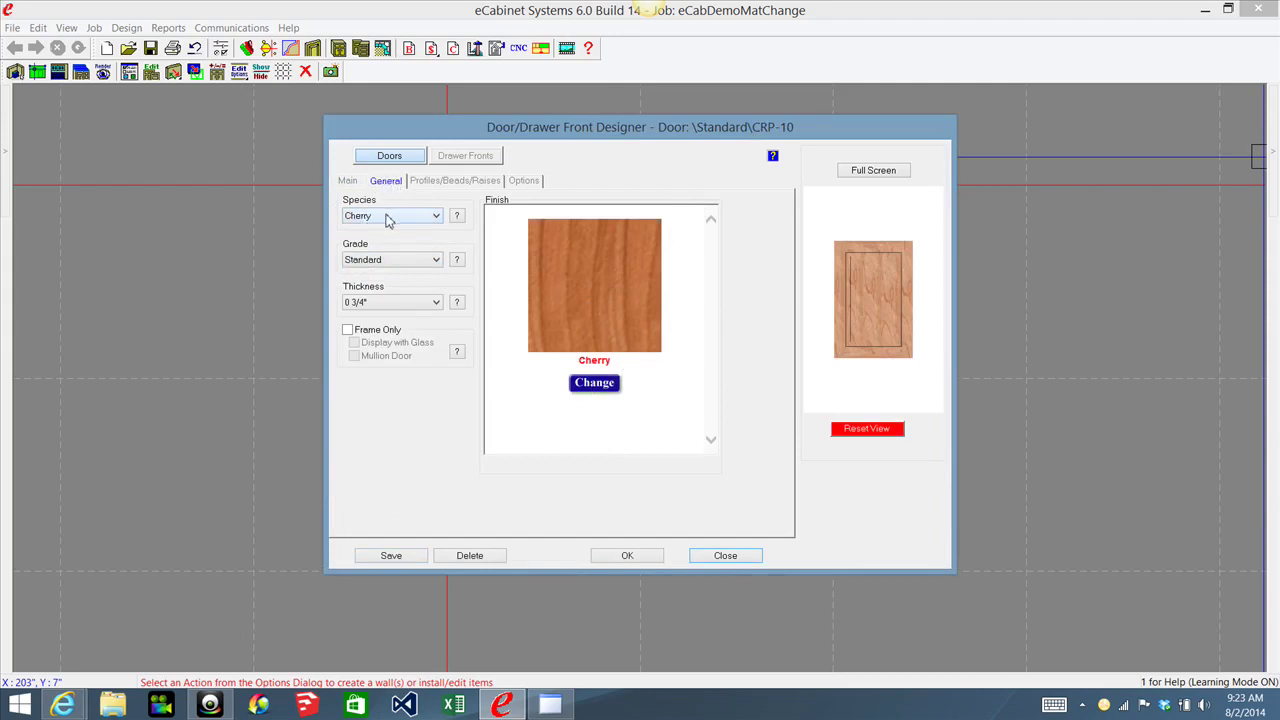
pyautogui.click(643, 558)
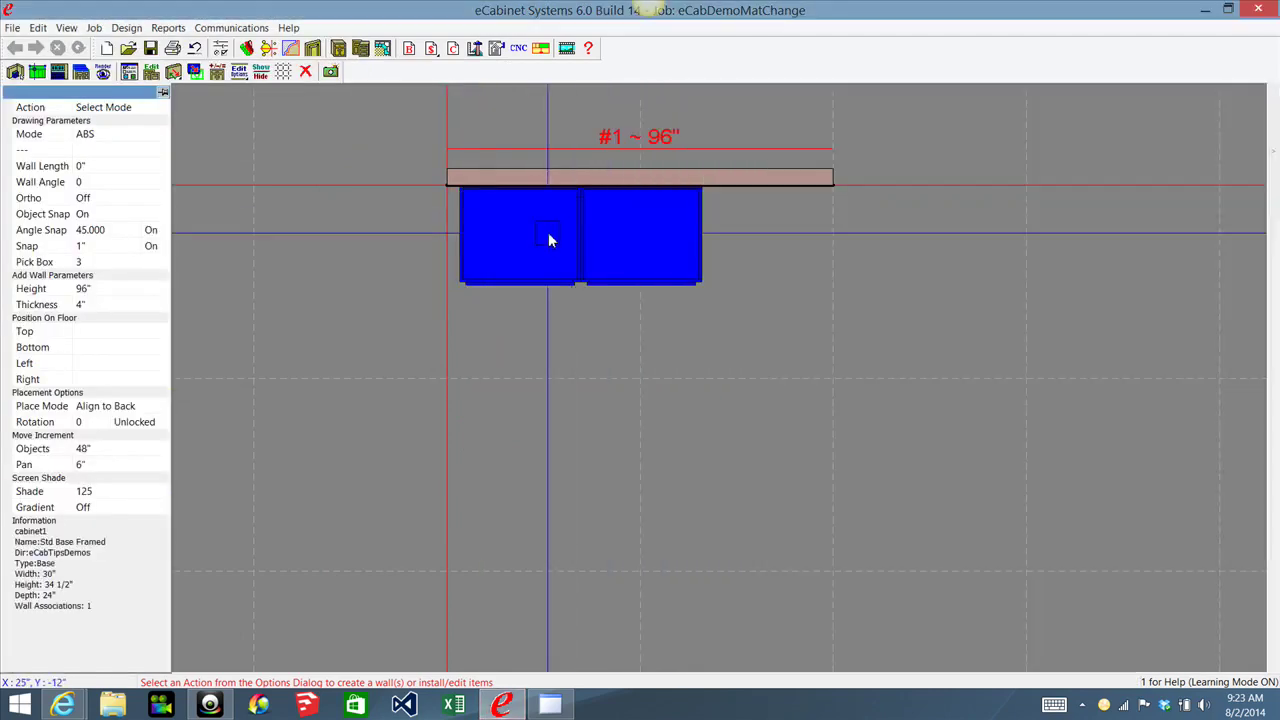
# Step: Select both cabinets again and choose the Conestoga Slab Drawer from the drawer fronts directory for their drawer fronts
pyautogui.click(548, 234)
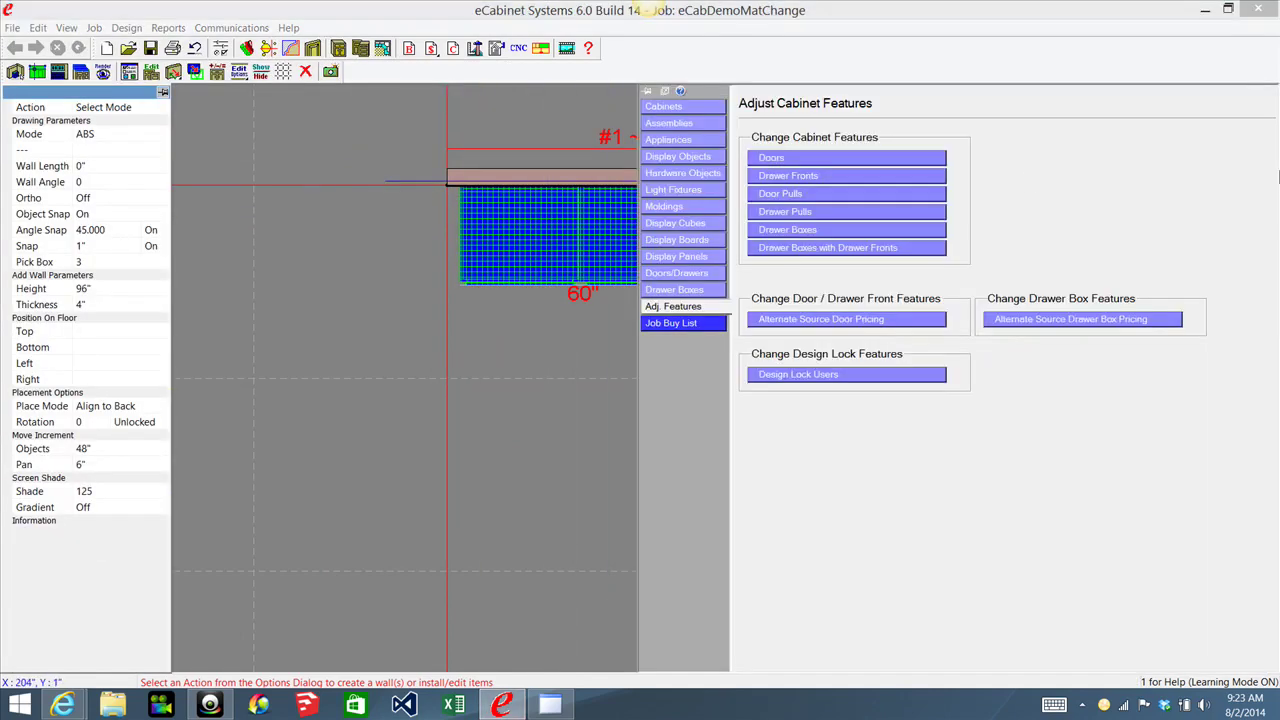
pyautogui.click(838, 175)
pyautogui.click(472, 218)
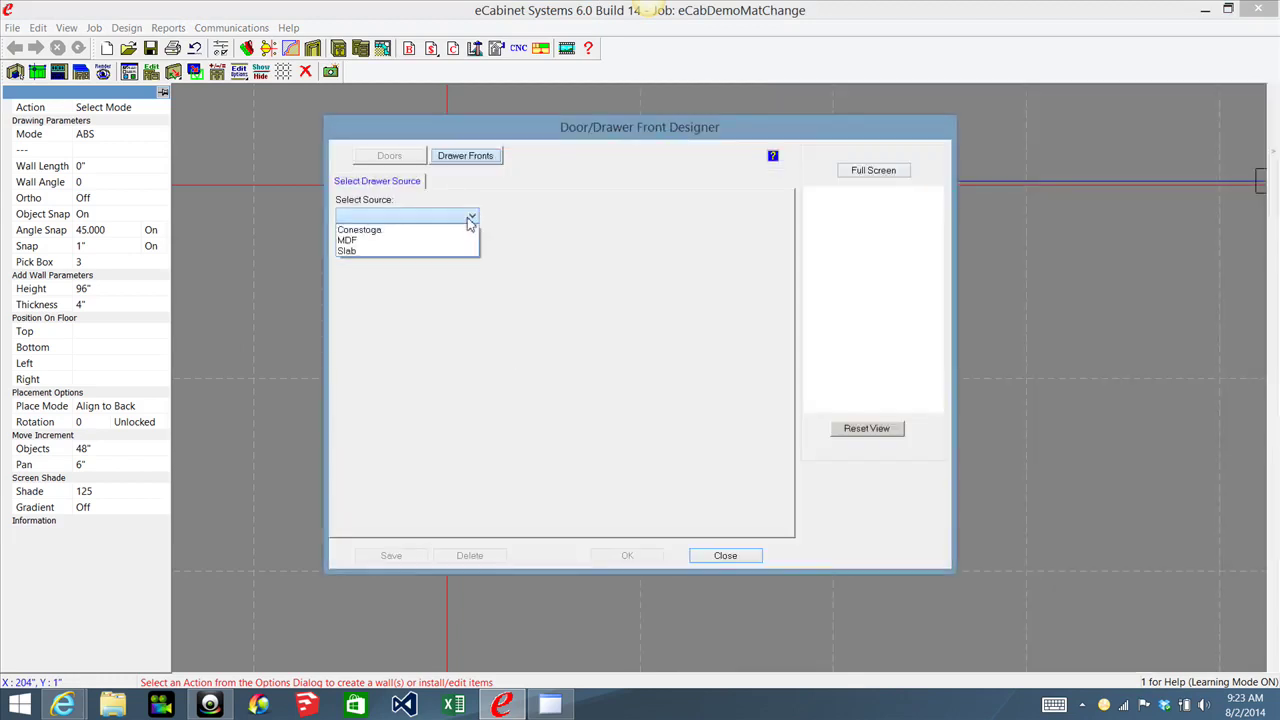
pyautogui.click(427, 229)
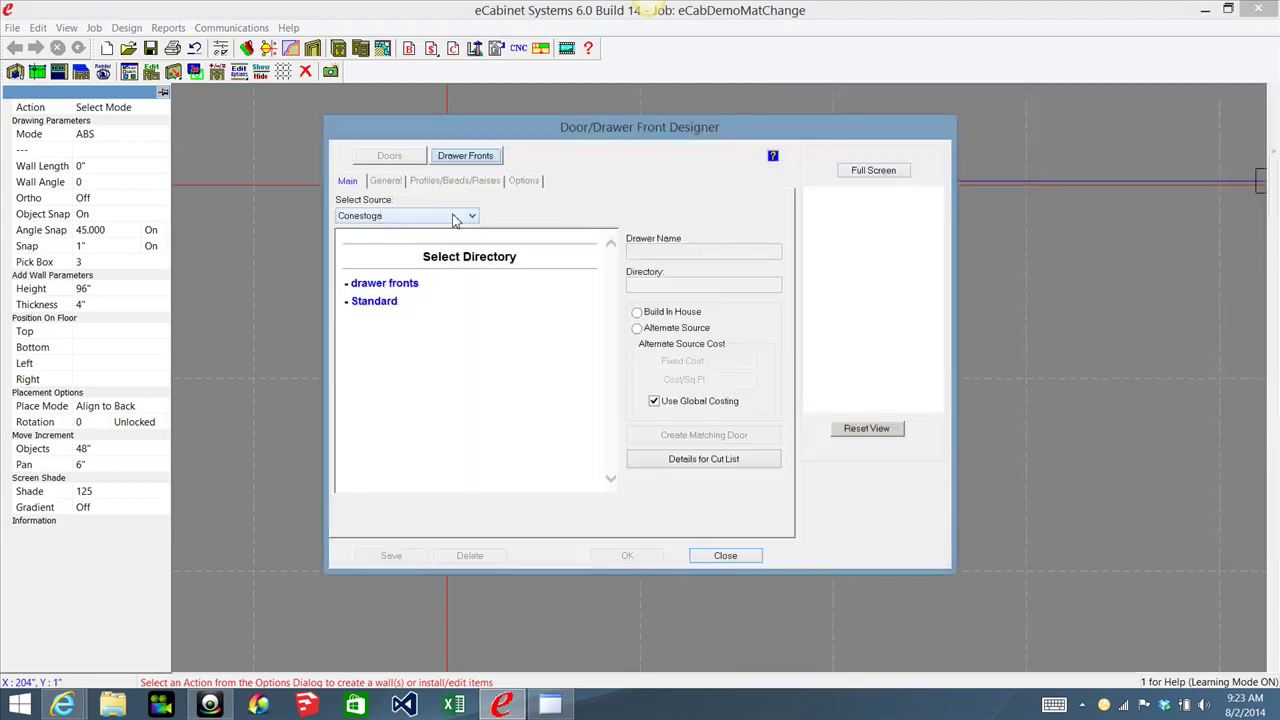
pyautogui.click(394, 284)
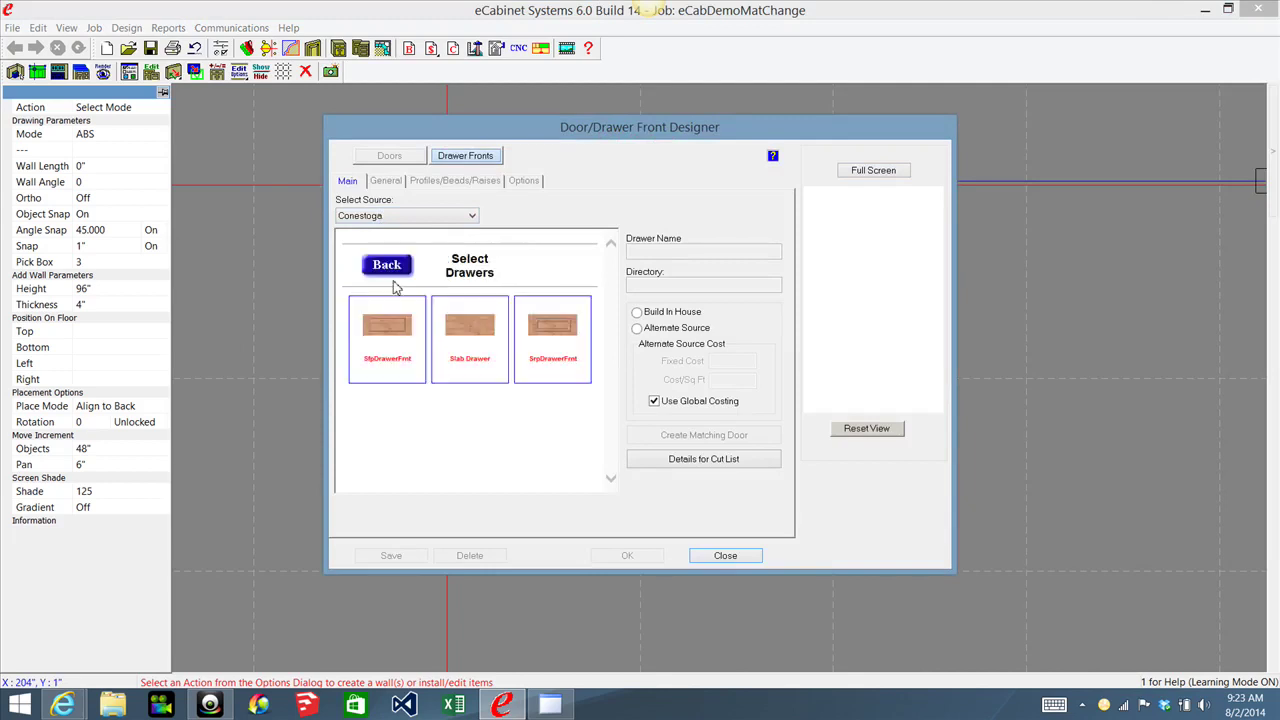
pyautogui.click(477, 347)
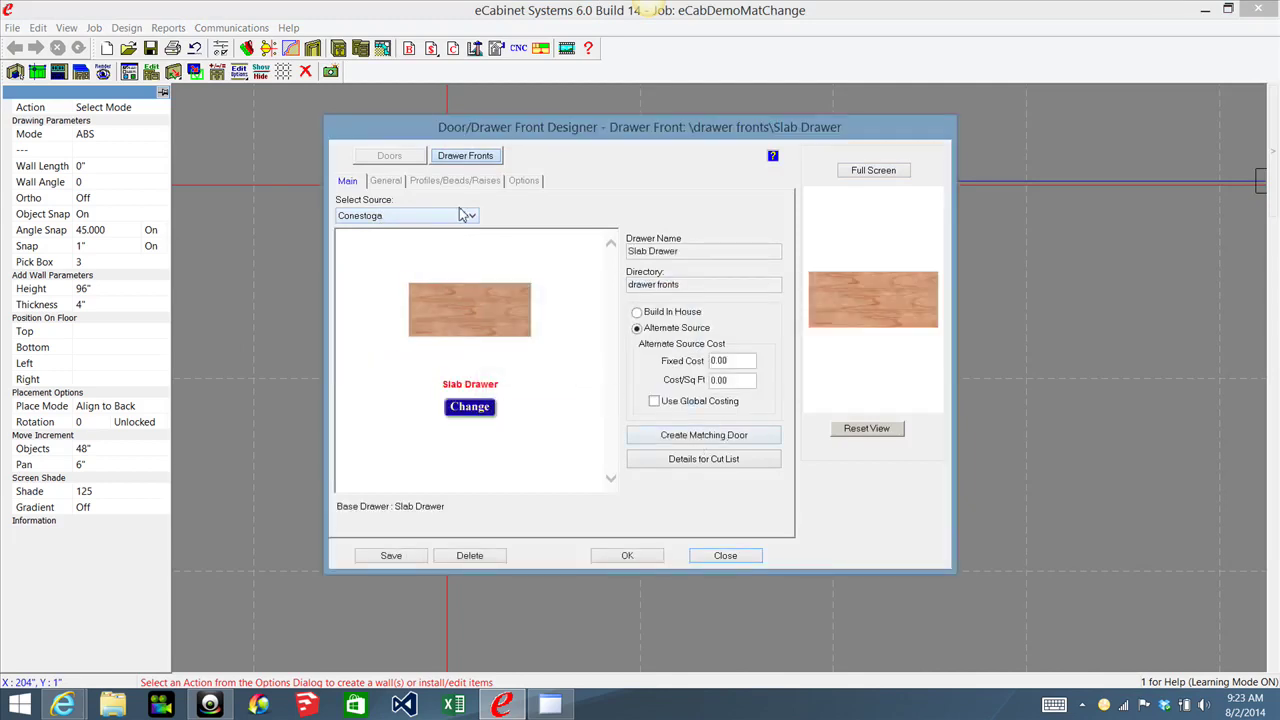
# Step: Set the slab drawer front's species to Cherry and apply it to both cabinets
pyautogui.click(387, 181)
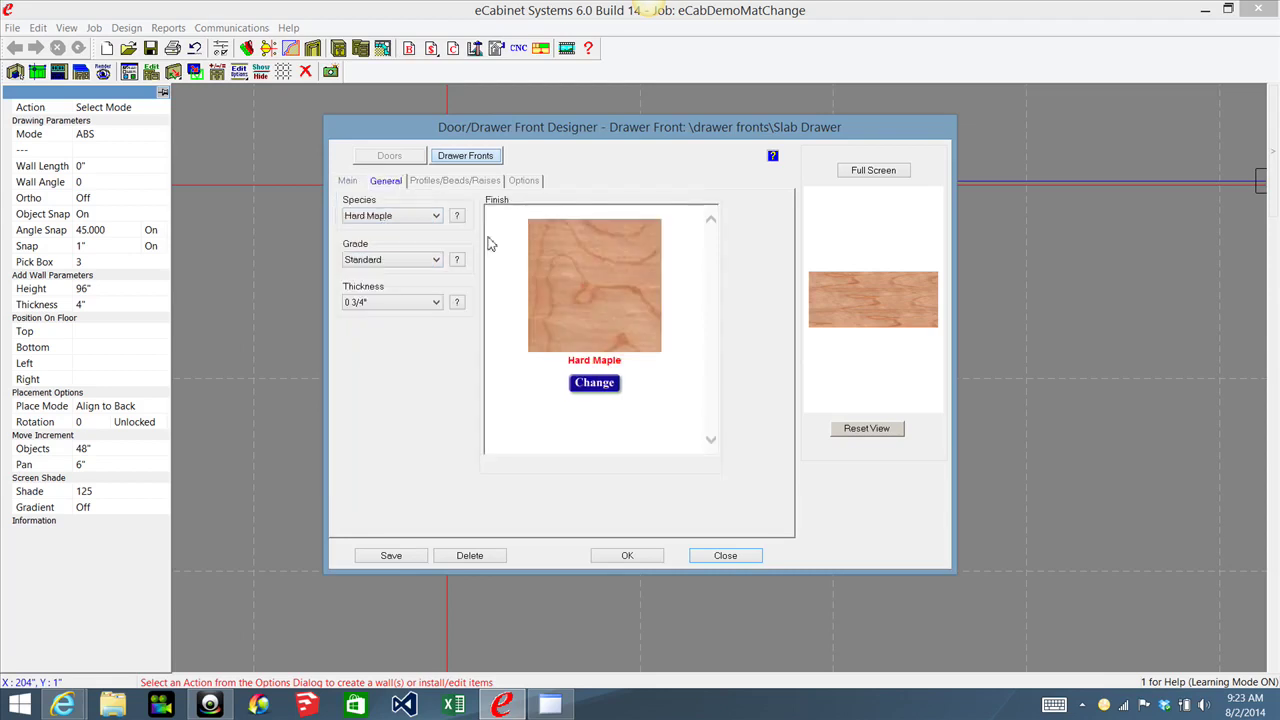
pyautogui.click(437, 216)
pyautogui.click(403, 240)
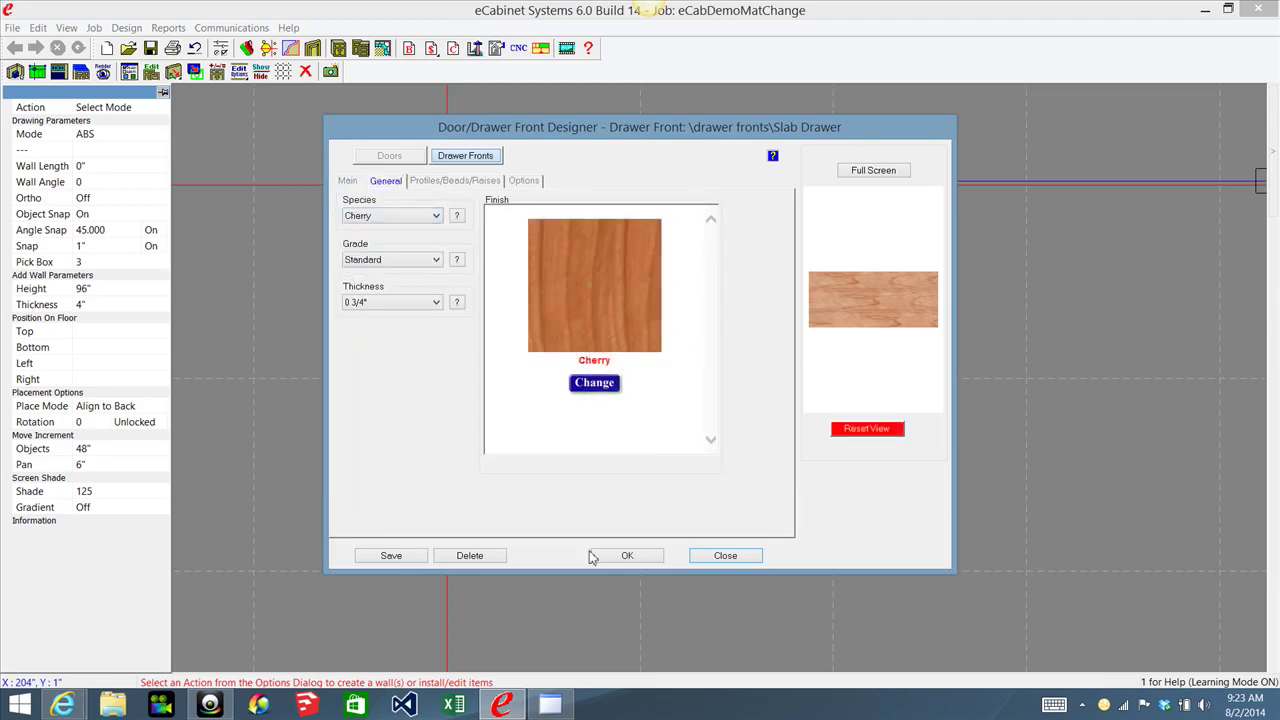
pyautogui.click(629, 556)
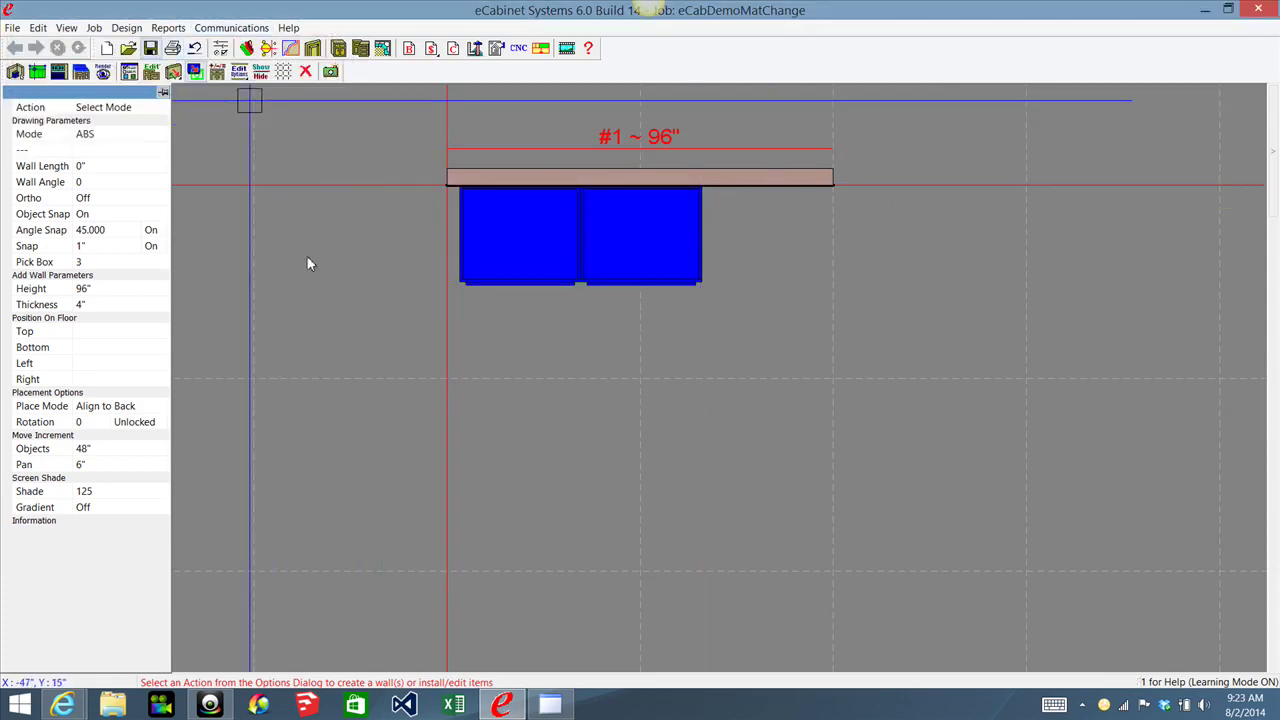
# Step: Inspect the cabinets in 3D and in a rendered view, then return to the room layout plan
pyautogui.press('F3')
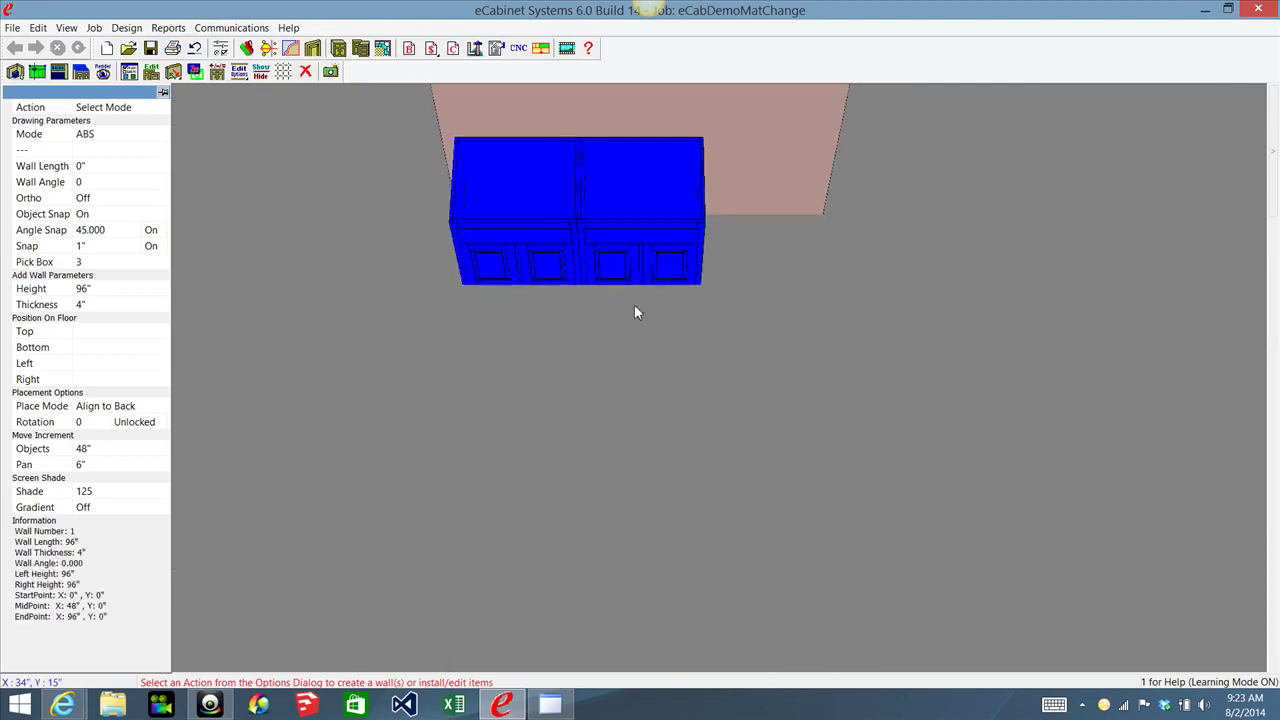
pyautogui.moveTo(605, 255); pyautogui.dragTo(623, 317, button='middle')
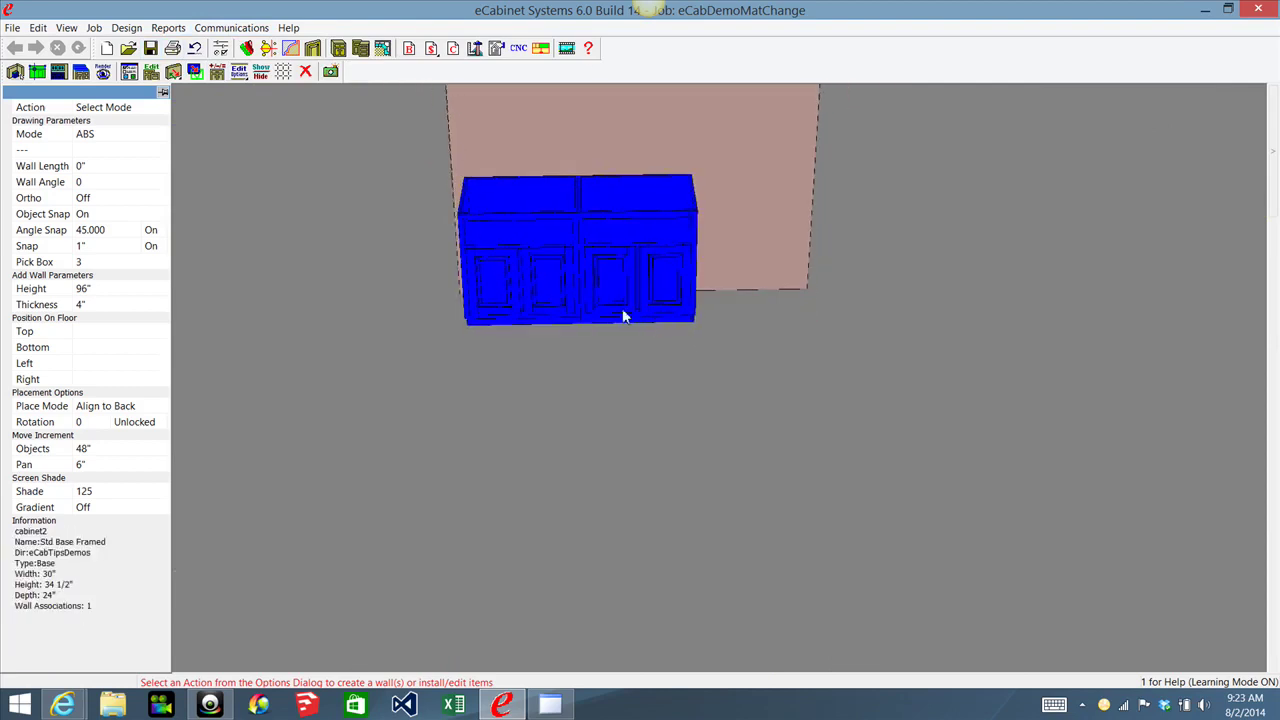
pyautogui.click(103, 71)
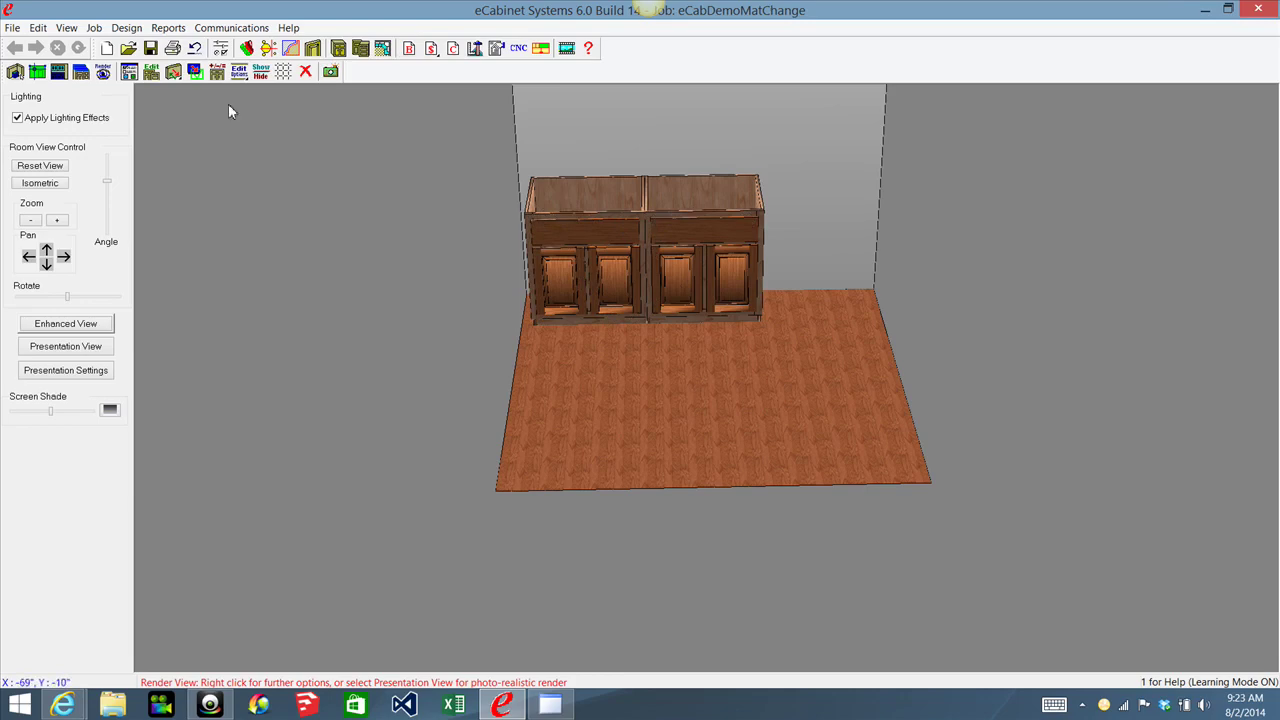
pyautogui.click(15, 72)
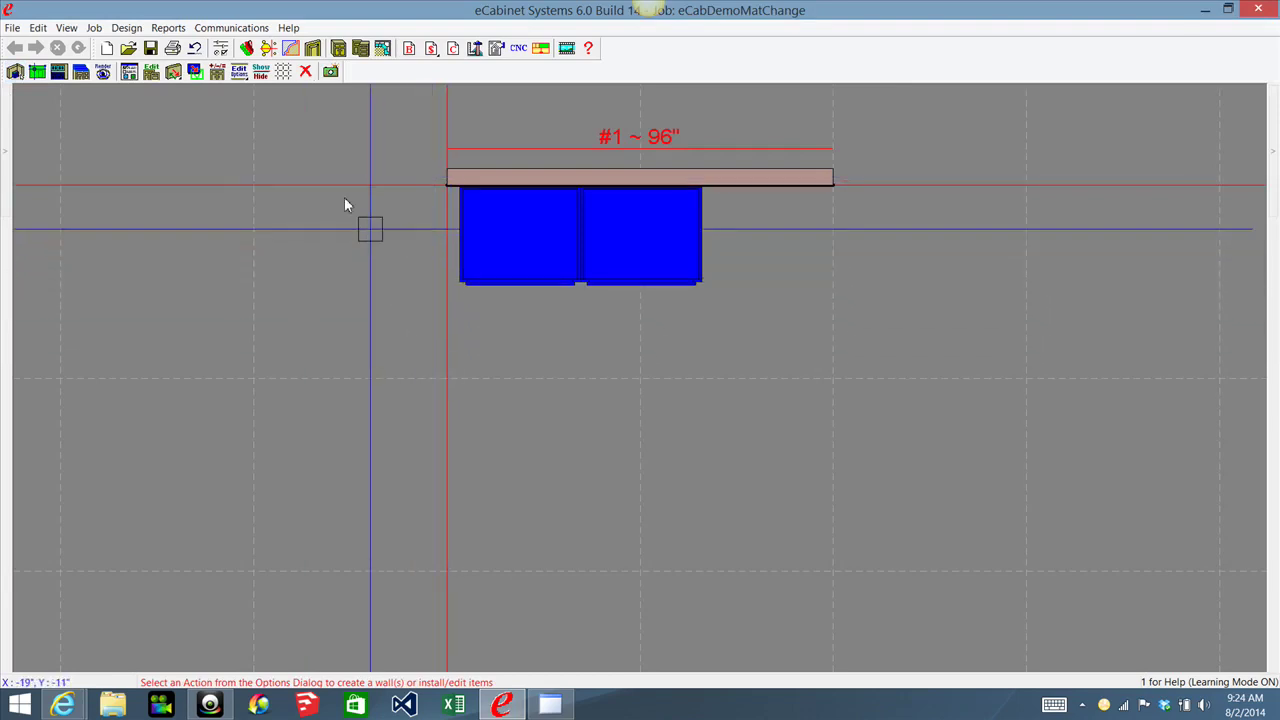
# Step: Save the eCabDemoMatChange job and start a new blank job without saving the current one again
pyautogui.click(151, 49)
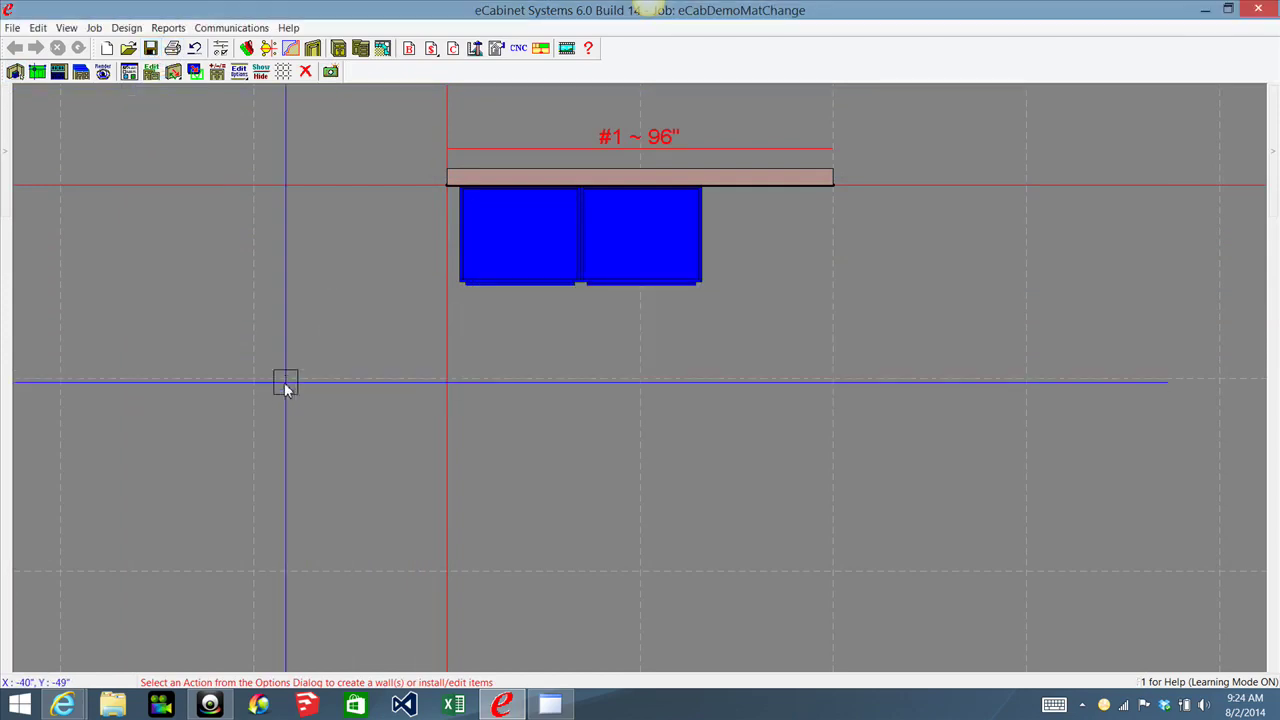
pyautogui.click(107, 49)
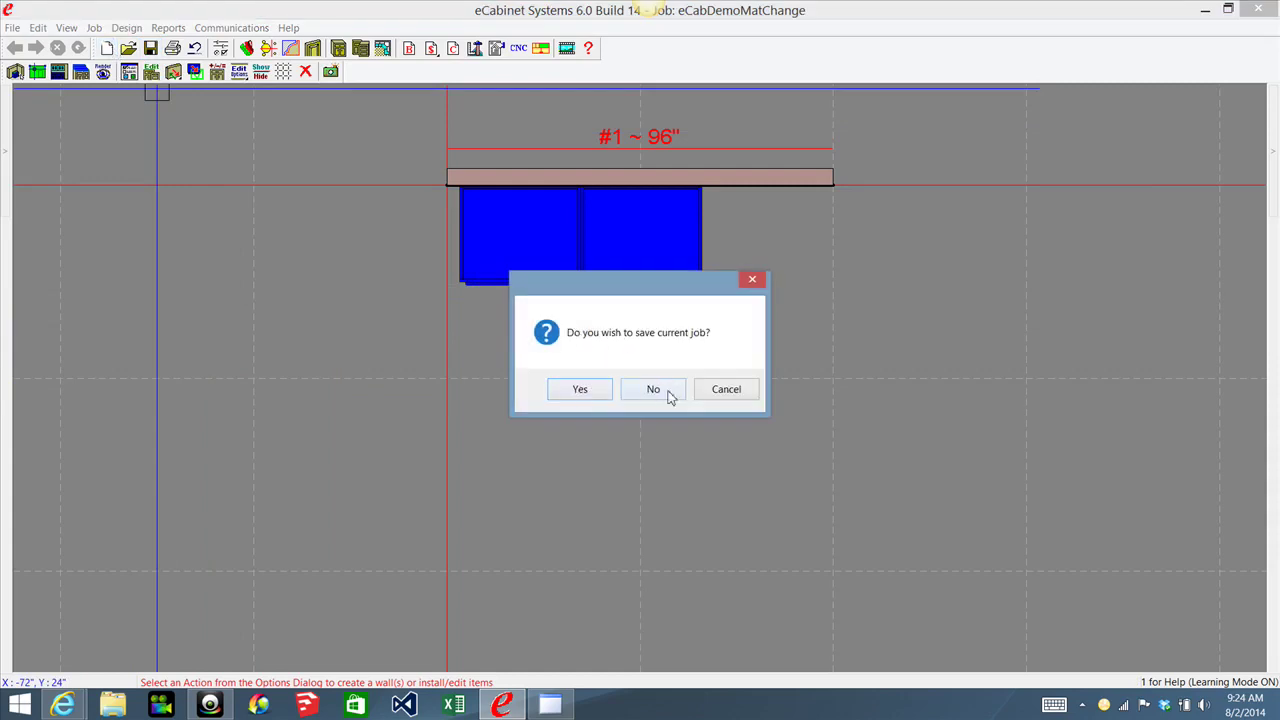
pyautogui.click(654, 389)
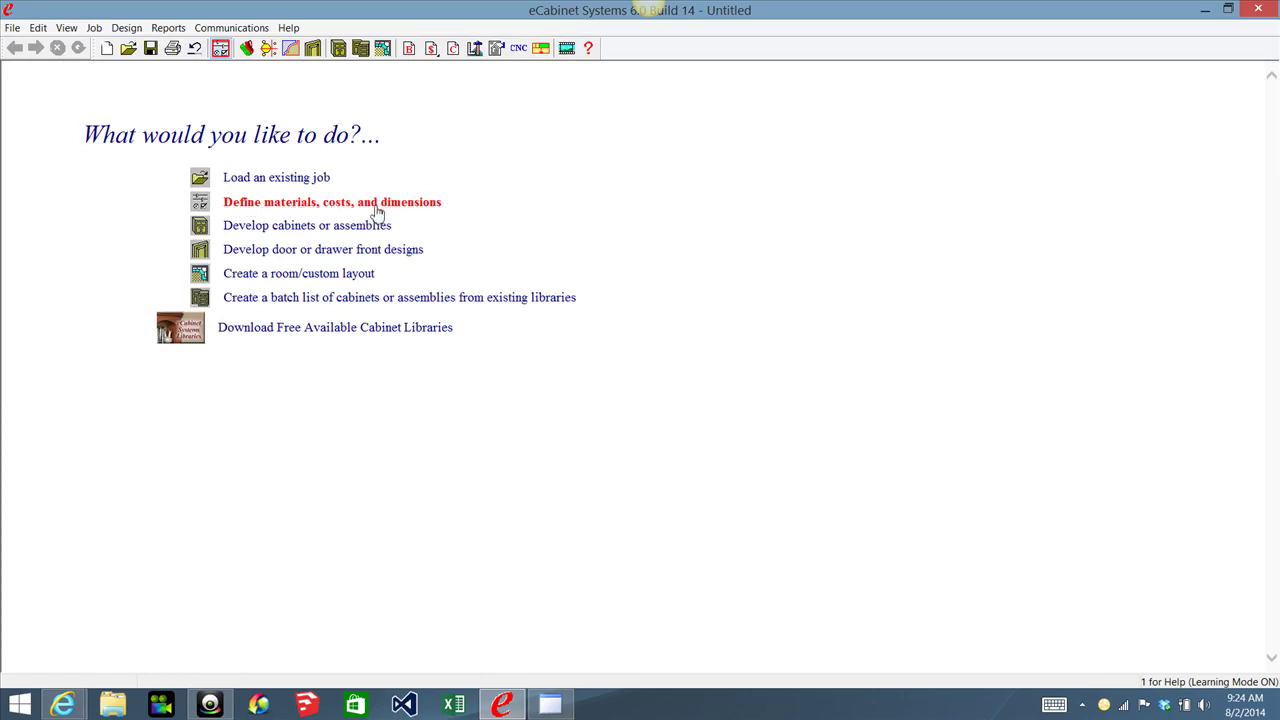
# Step: Open the material definitions and bring up the complete list of board stock materials
pyautogui.click(221, 48)
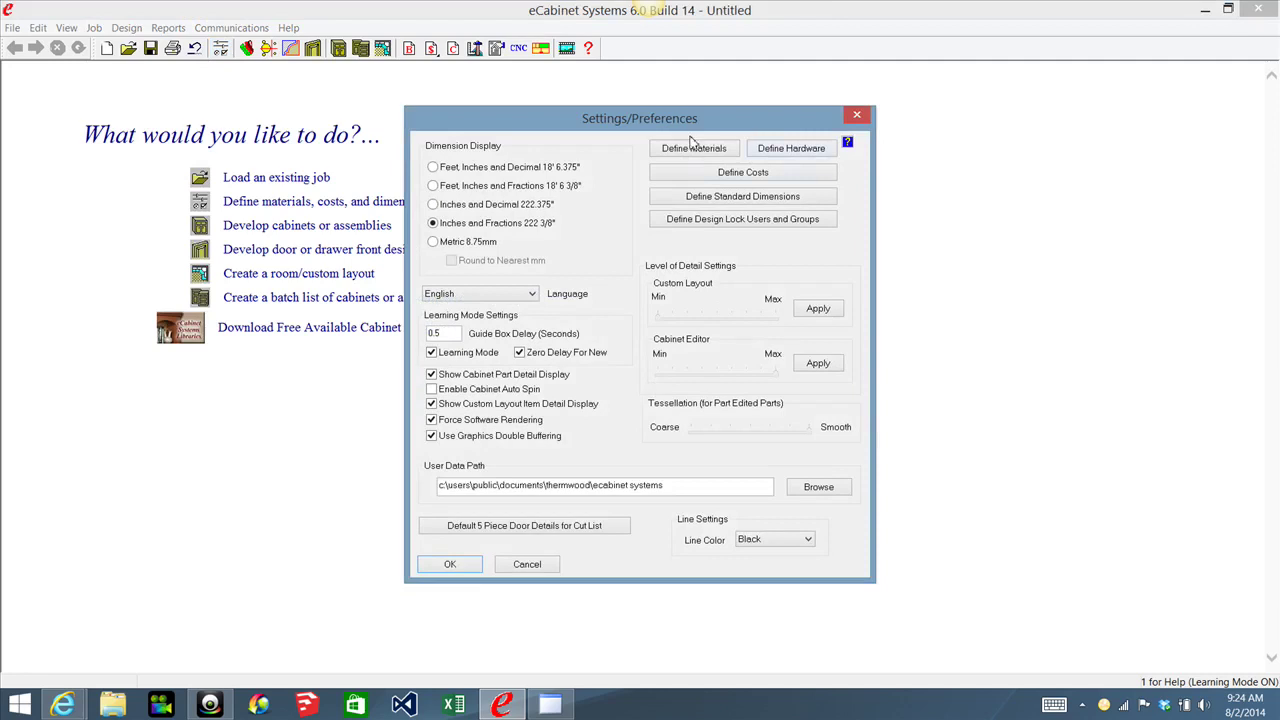
pyautogui.click(701, 149)
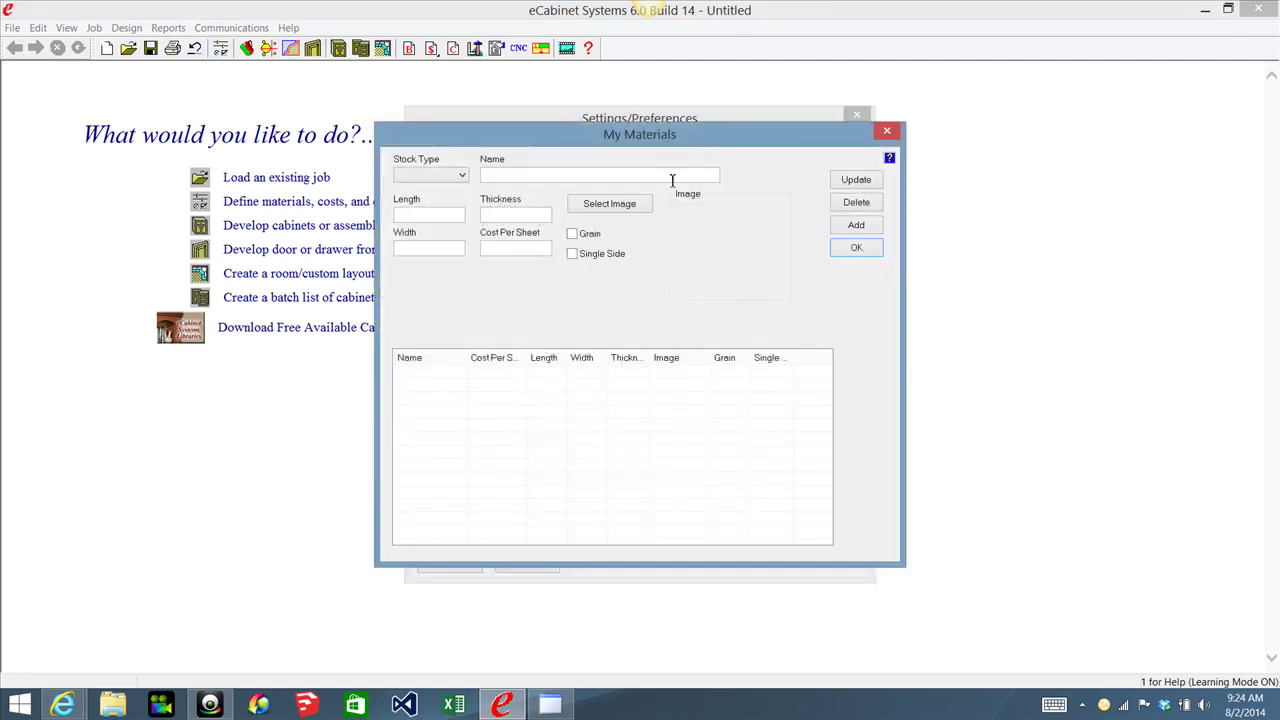
pyautogui.click(463, 178)
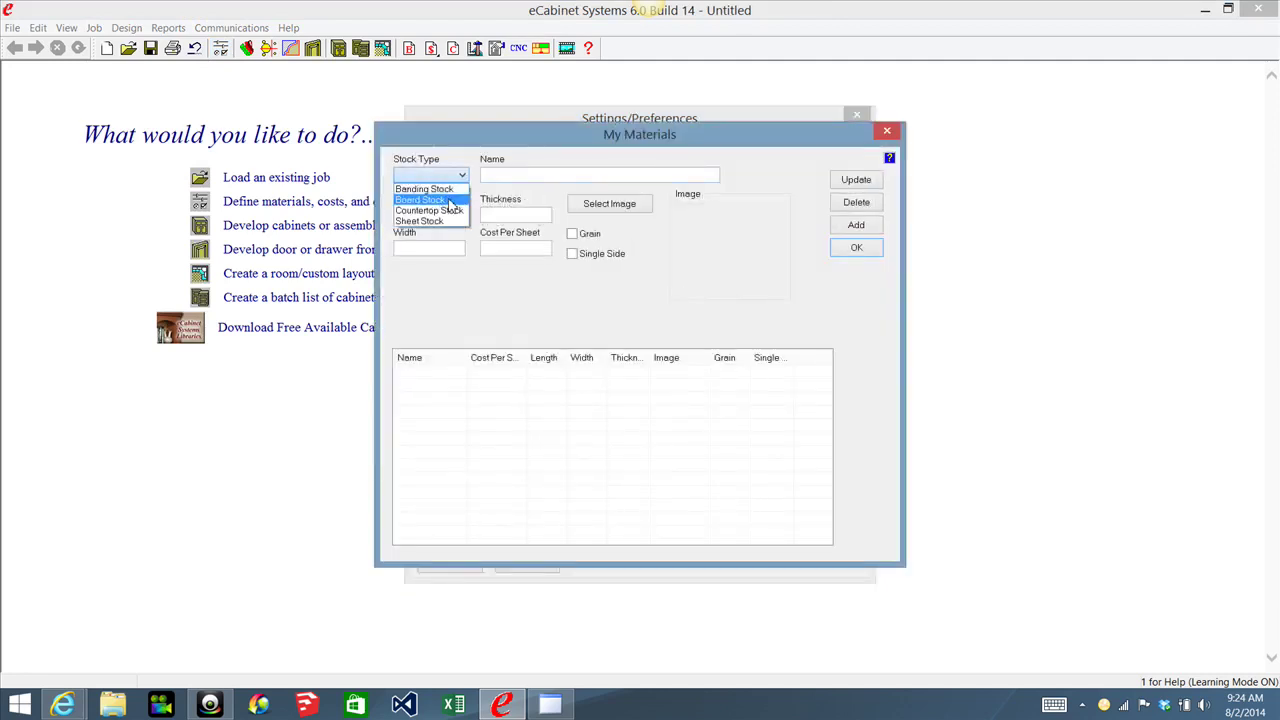
pyautogui.click(450, 201)
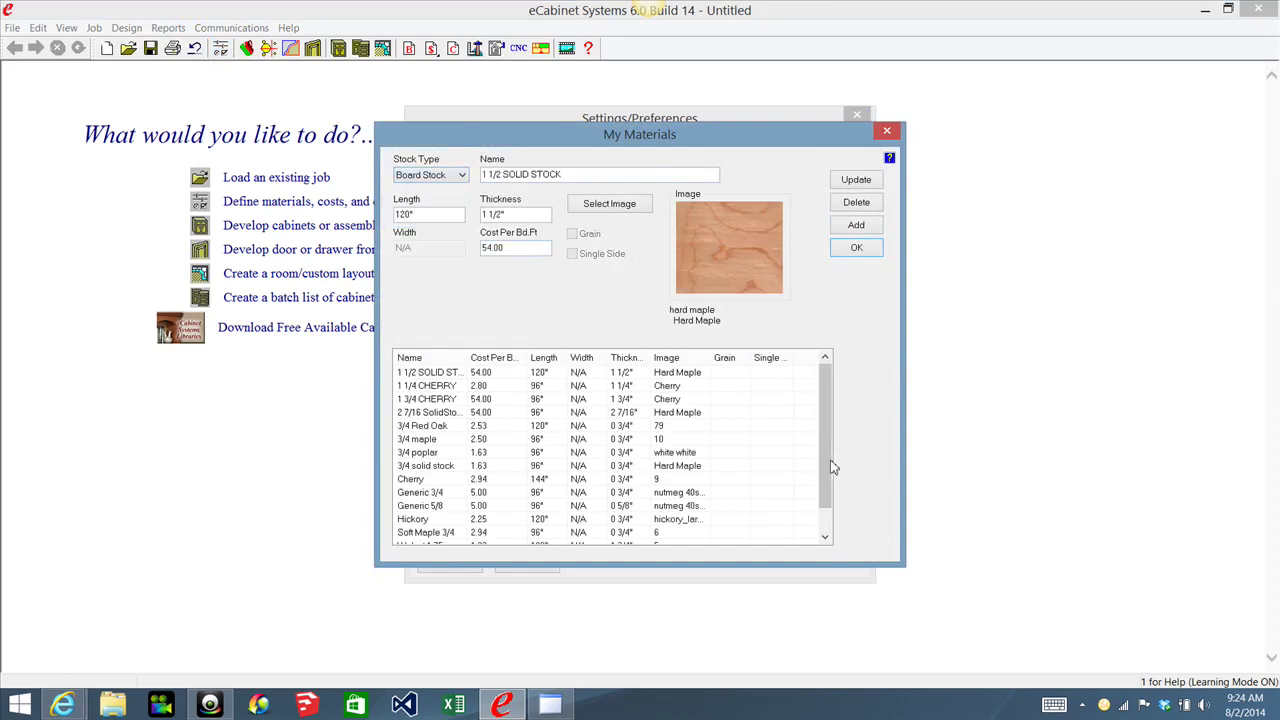
pyautogui.moveTo(829, 458); pyautogui.dragTo(822, 498)
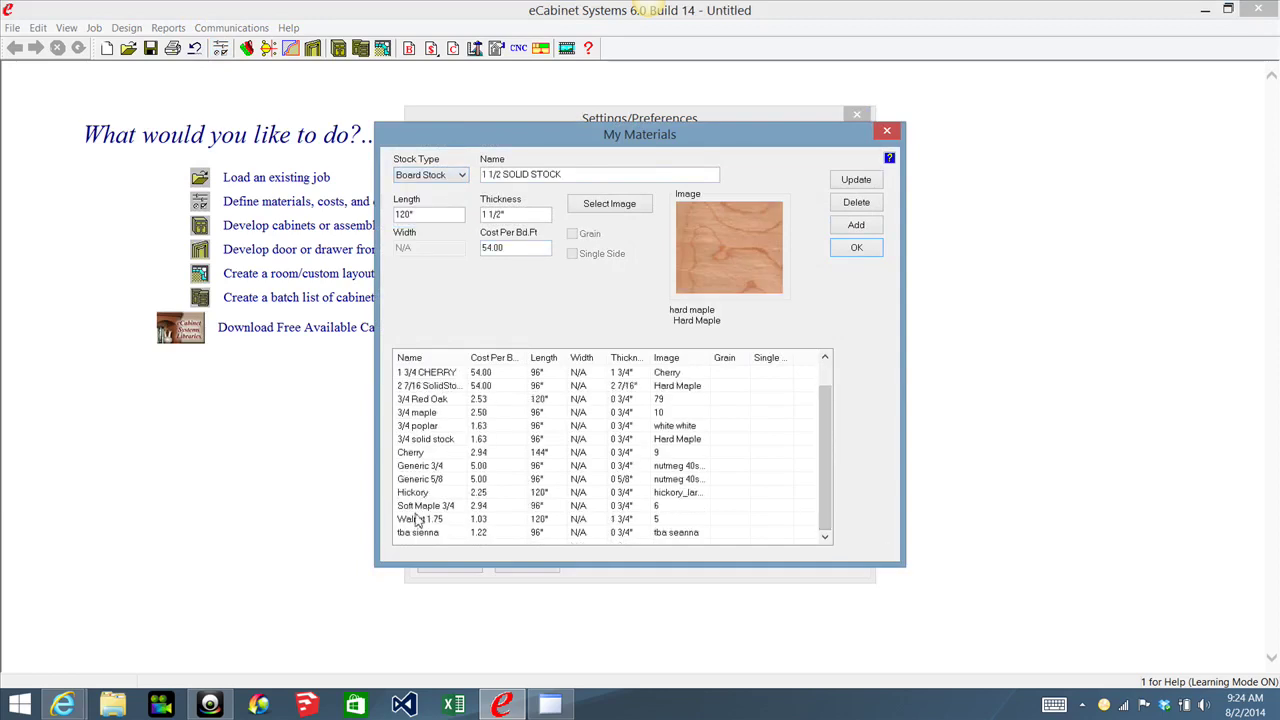
# Step: Delete the 3/4 maple material from the board stock list and close the material definitions and preferences
pyautogui.click(421, 417)
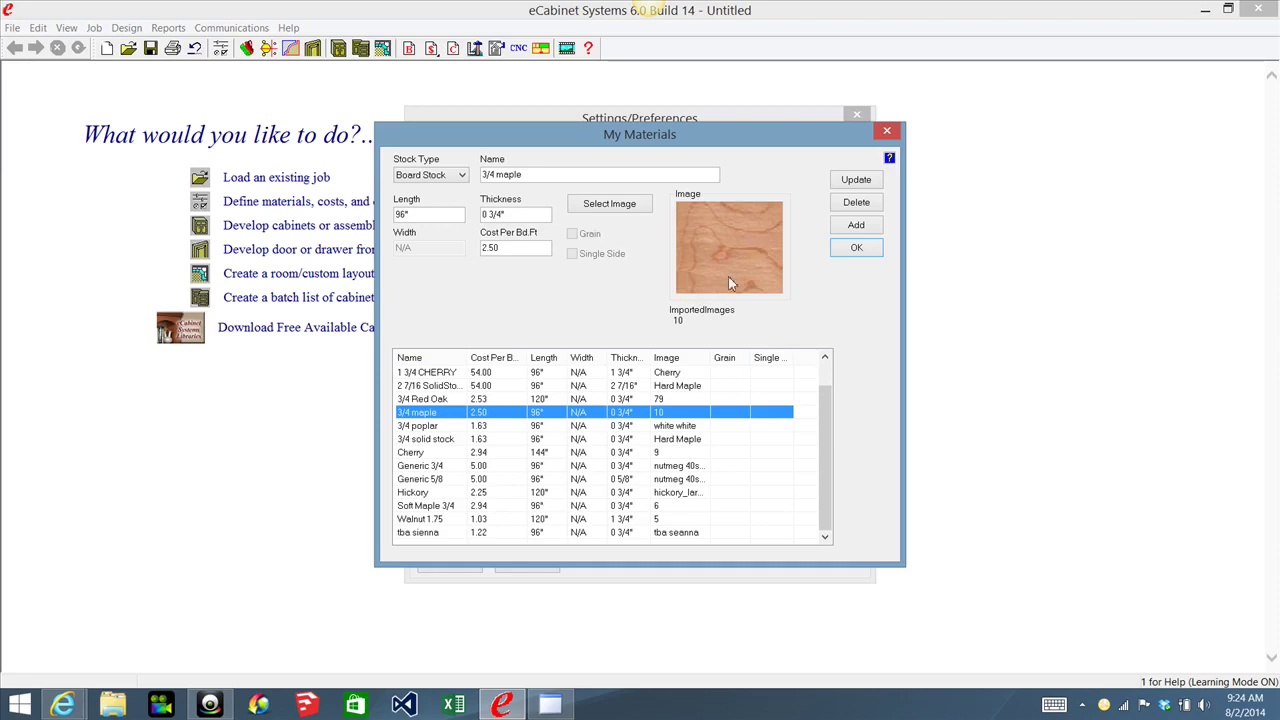
pyautogui.moveTo(755, 265)
pyautogui.moveTo(729, 245)
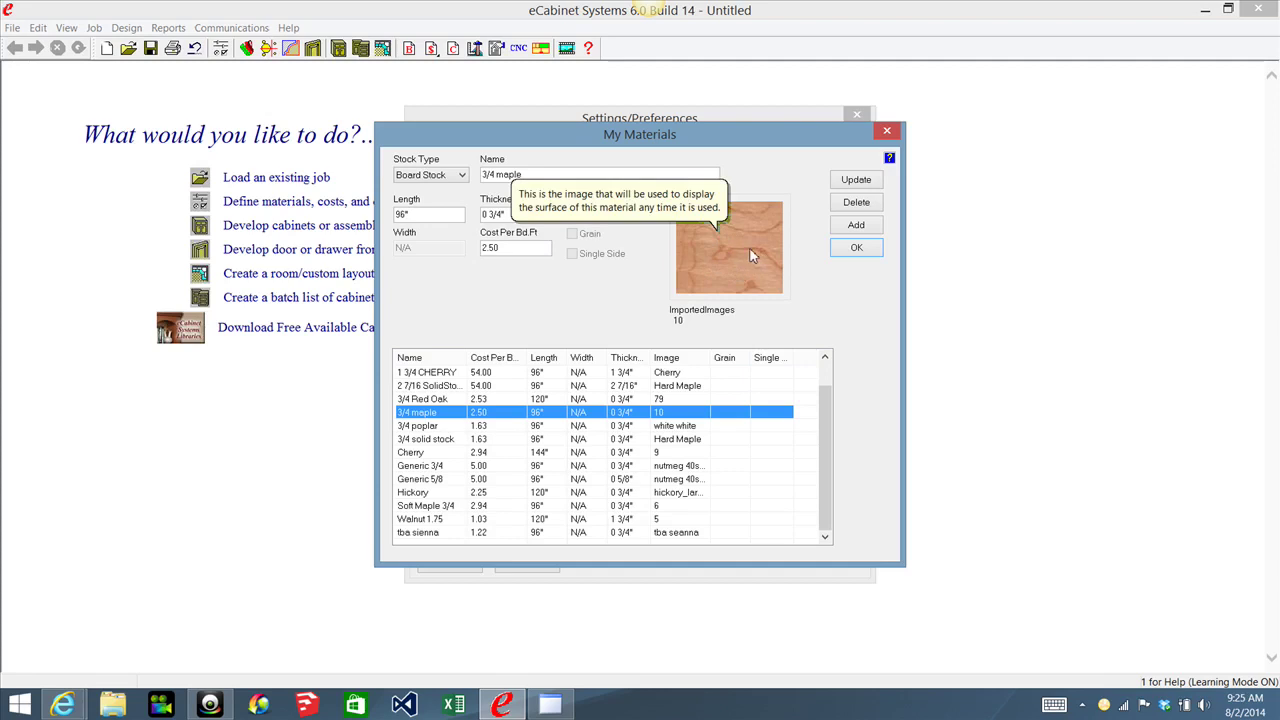
pyautogui.click(862, 205)
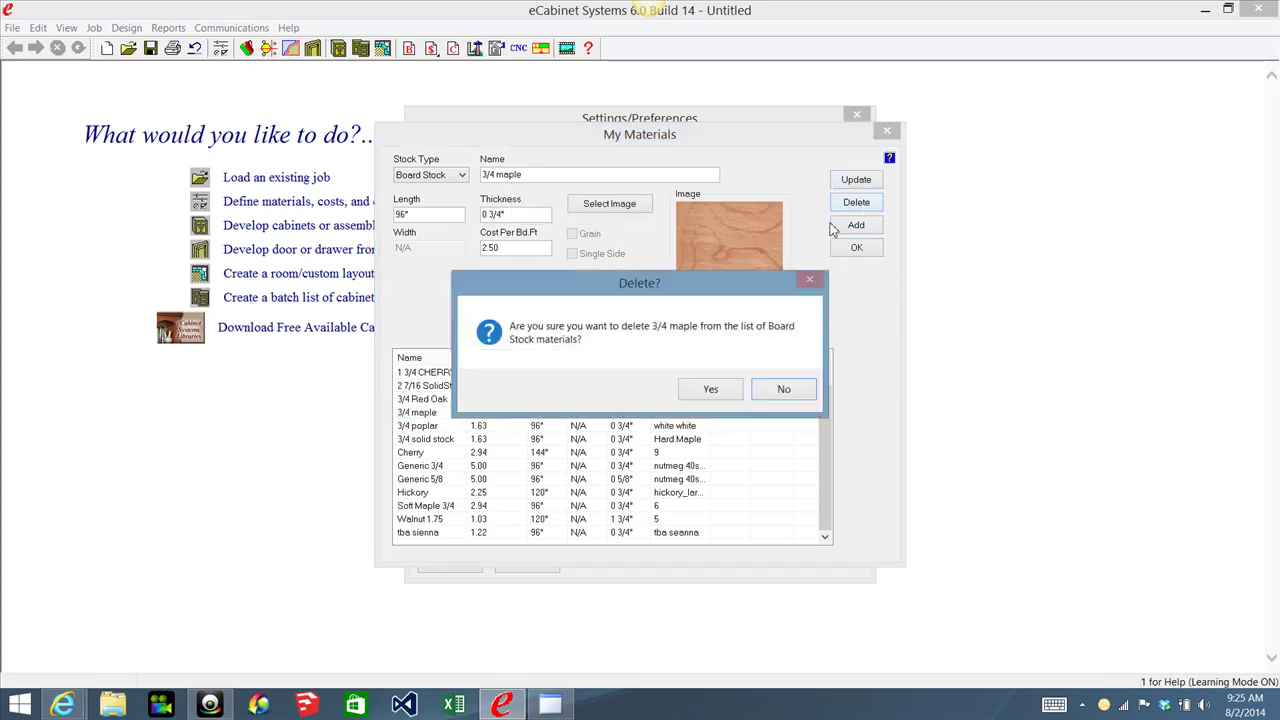
pyautogui.click(729, 390)
pyautogui.click(852, 251)
pyautogui.click(450, 564)
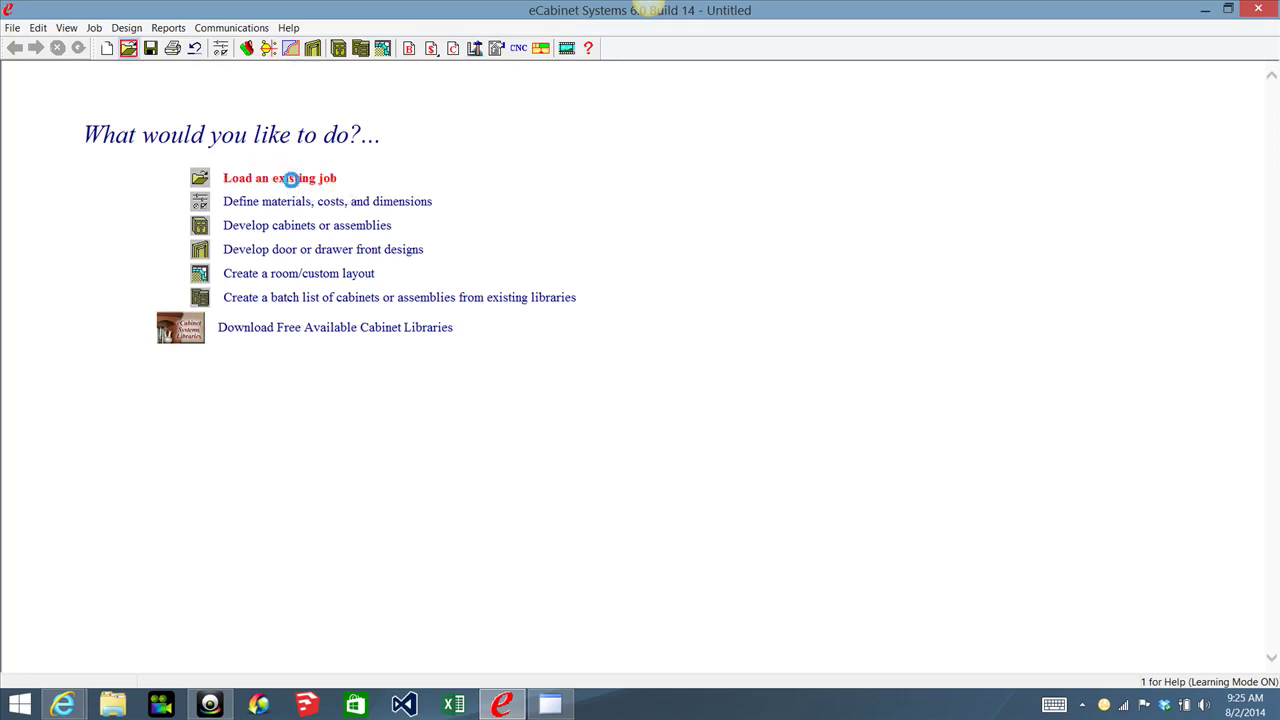
# Step: Load the existing eCabDemoMatChange job from the DemoKitchens folder
pyautogui.click(289, 178)
pyautogui.click(226, 164)
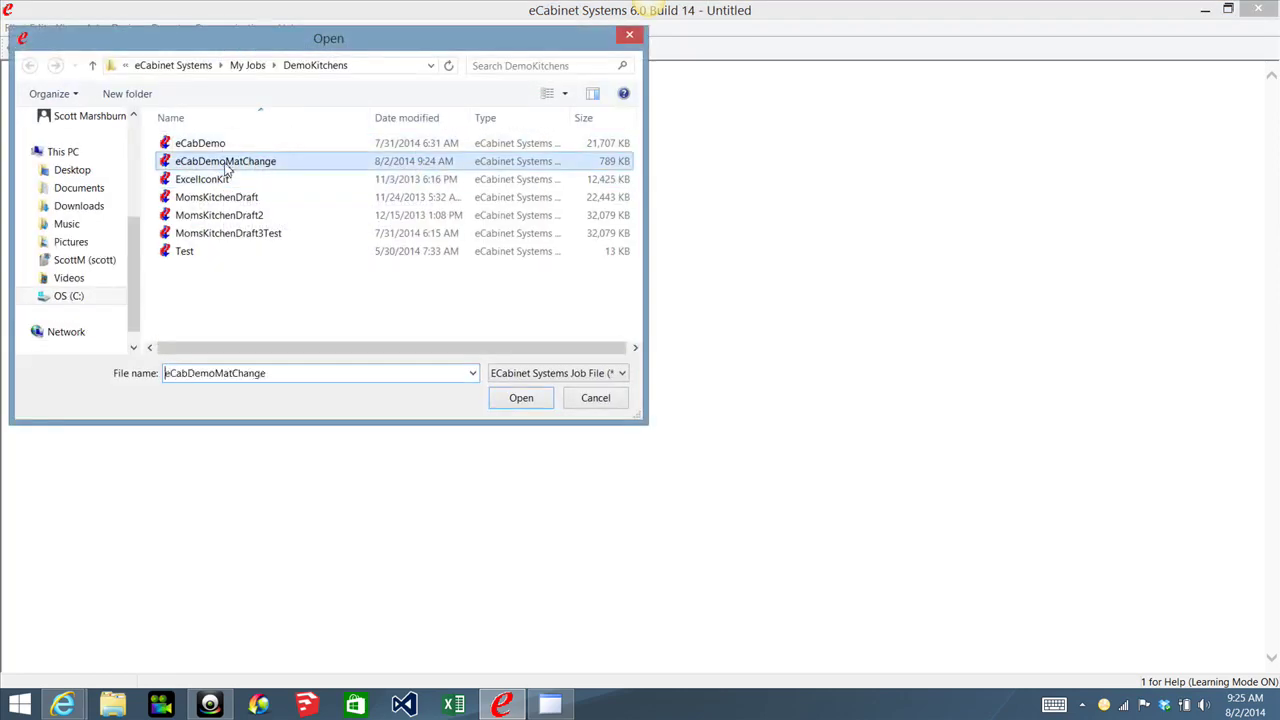
pyautogui.click(530, 399)
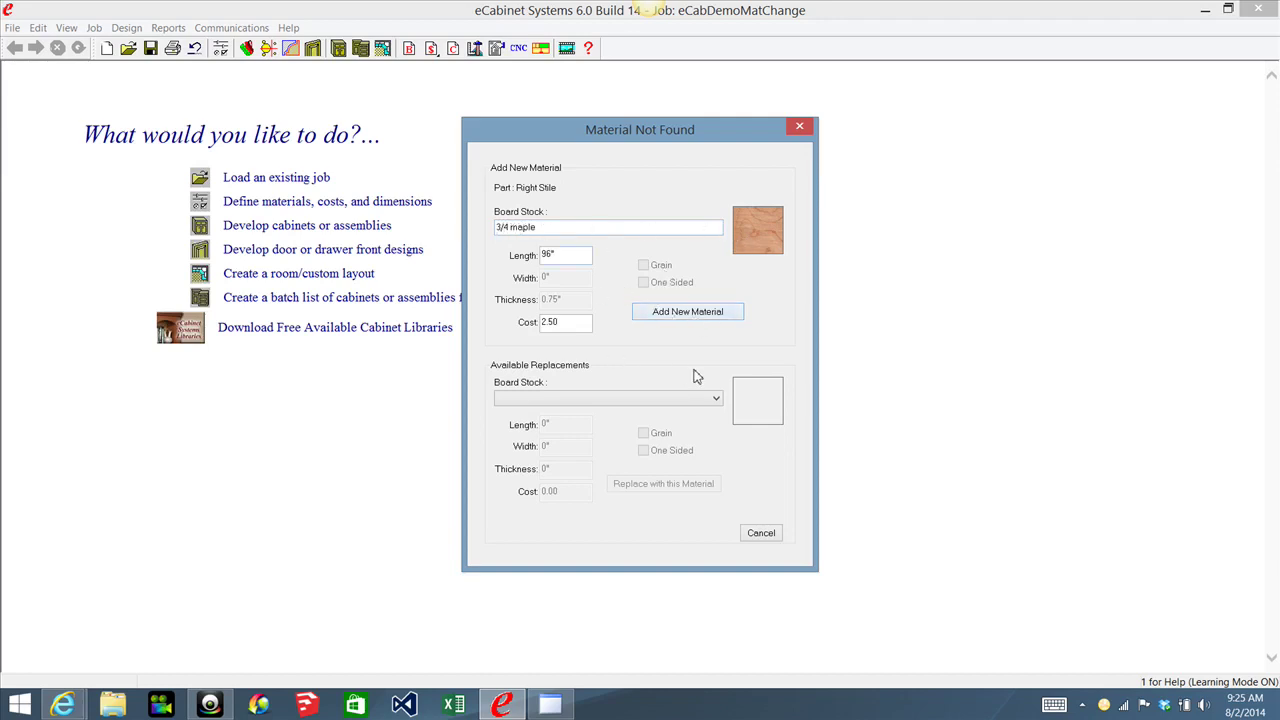
# Step: Replace the missing 3/4 maple board stock with Cherry from the available replacements
pyautogui.click(717, 401)
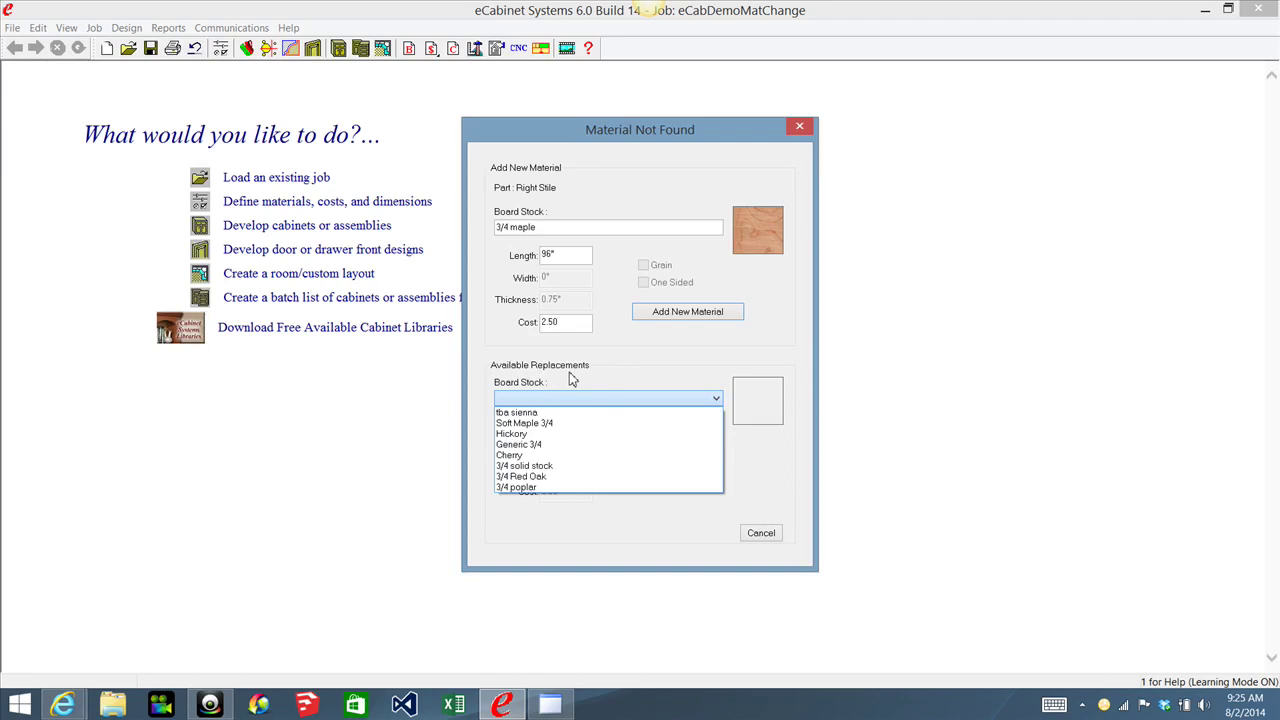
pyautogui.click(512, 456)
pyautogui.click(680, 488)
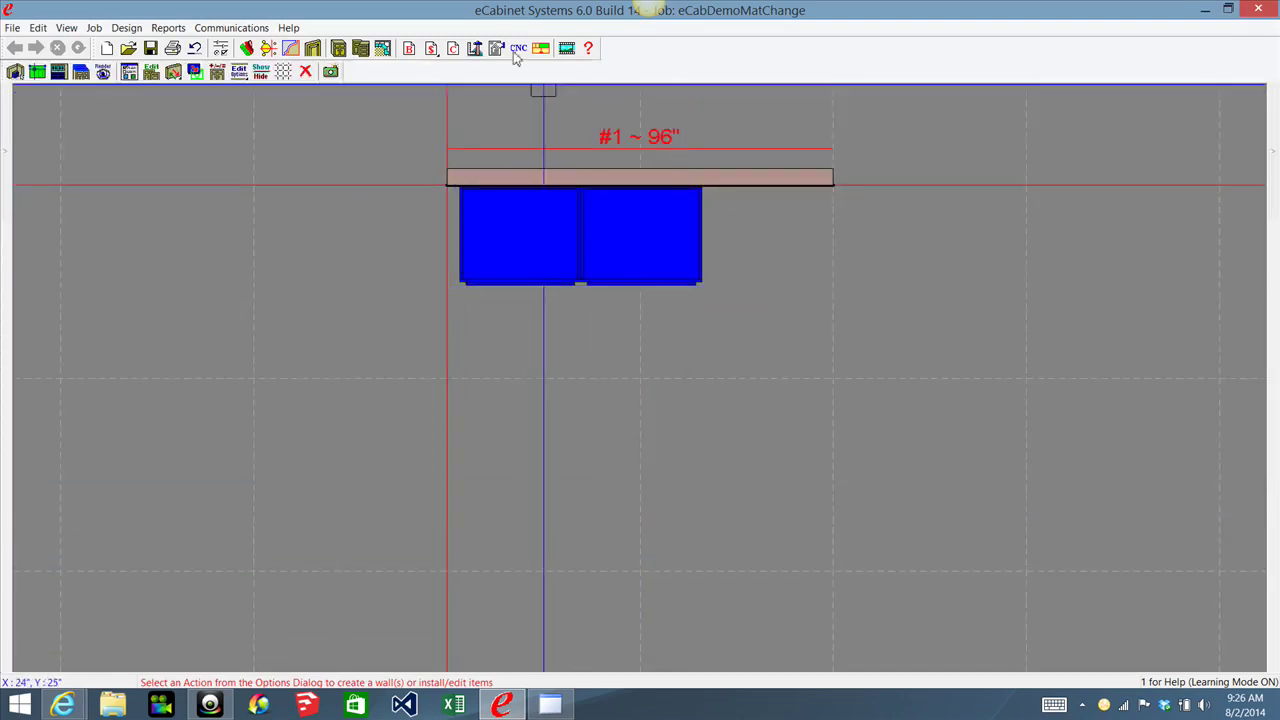
# Step: Generate the job's cut list, review the board stock summary and component materials, and close the report
pyautogui.click(453, 48)
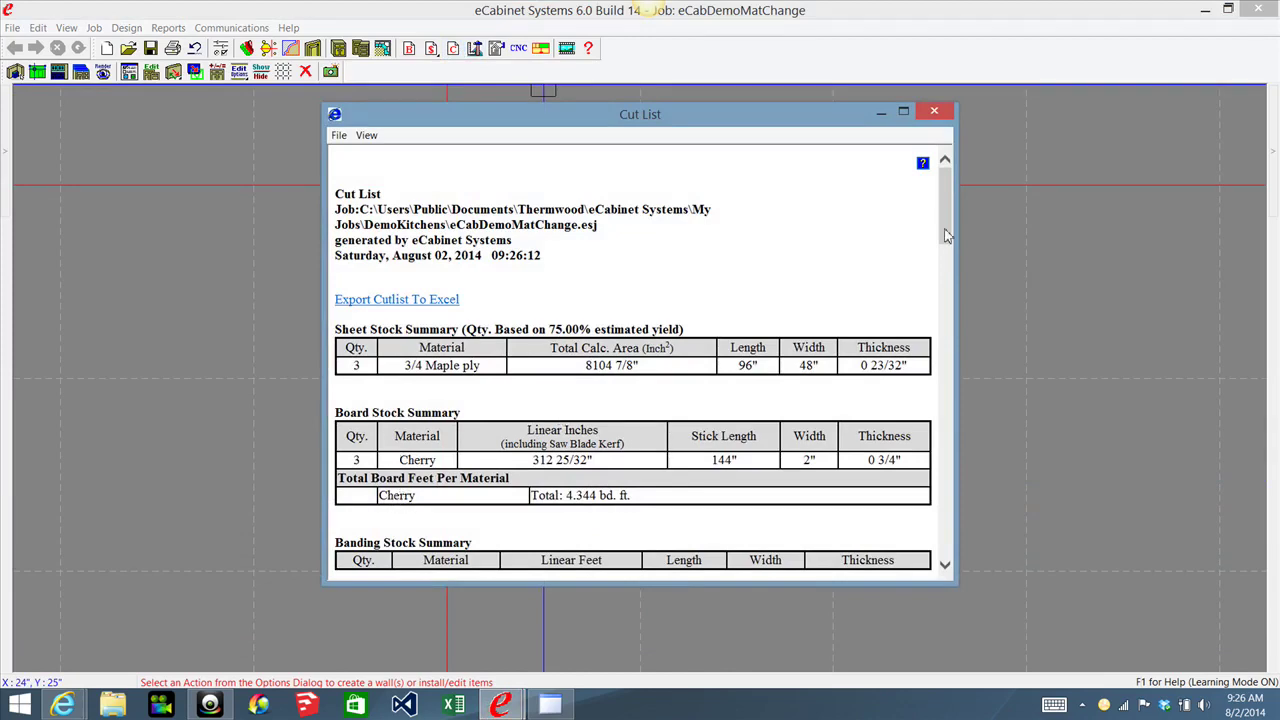
pyautogui.moveTo(948, 233); pyautogui.dragTo(982, 279)
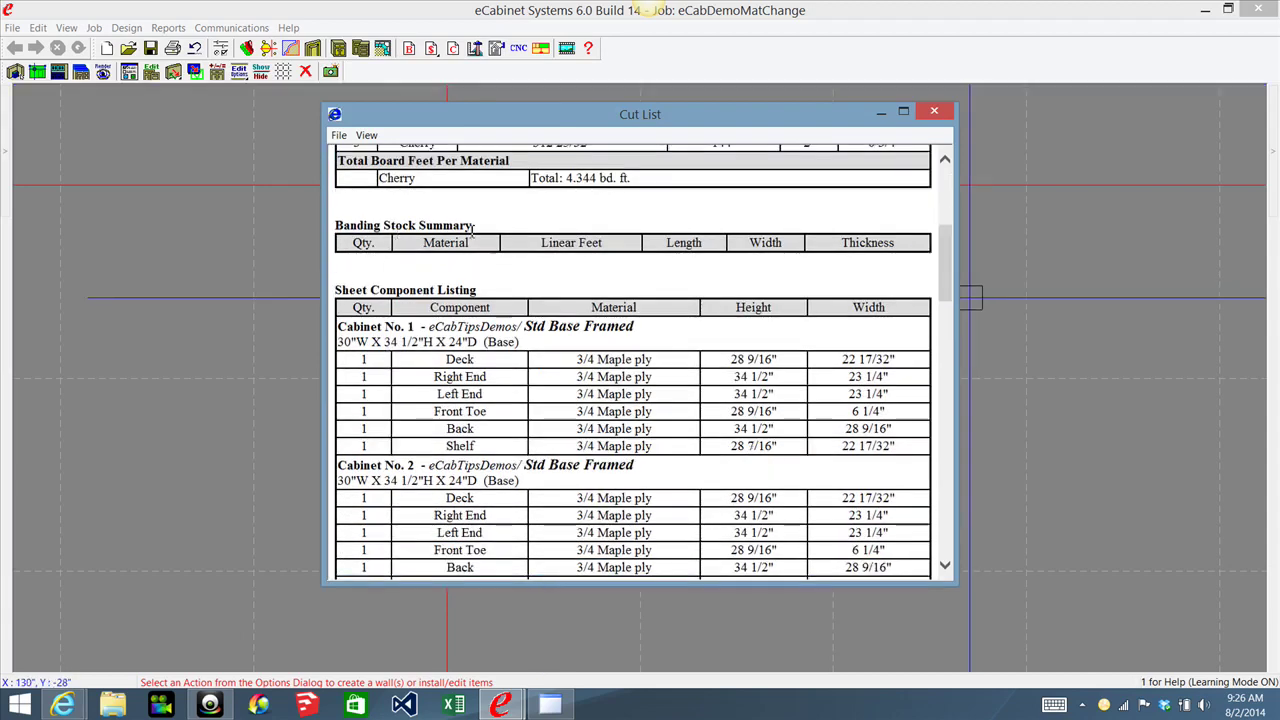
pyautogui.moveTo(950, 287); pyautogui.dragTo(965, 366)
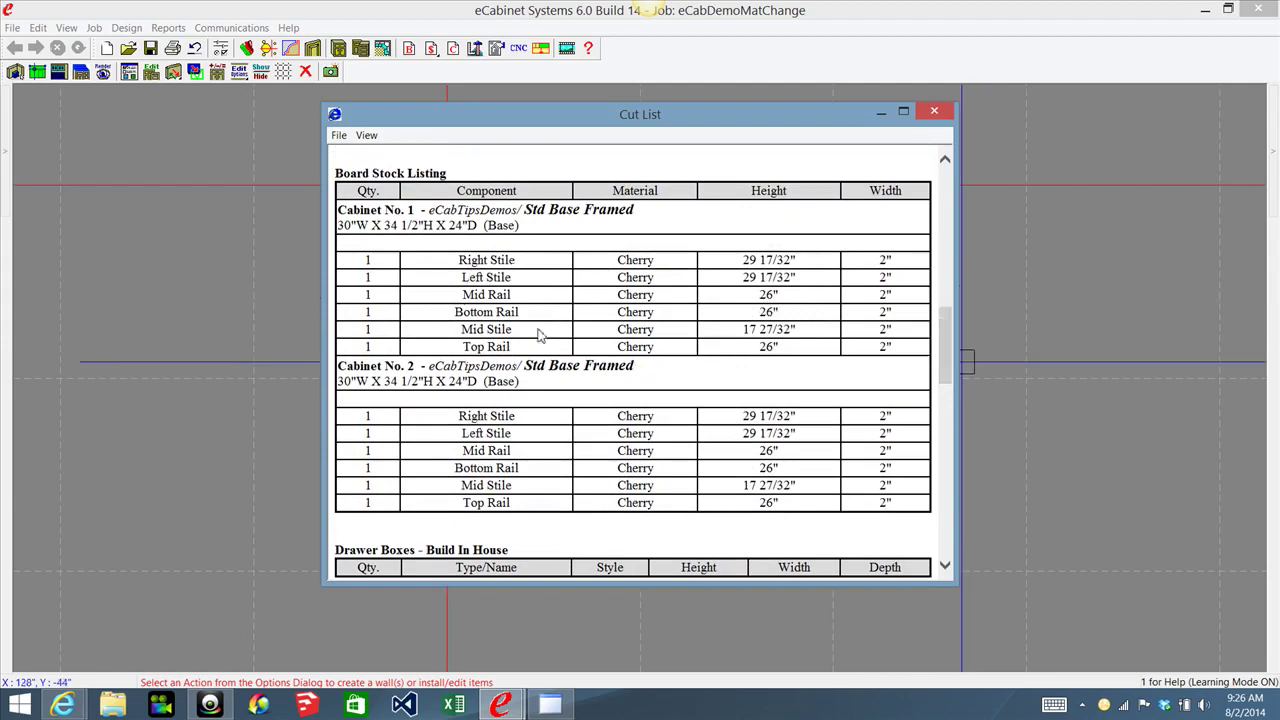
pyautogui.moveTo(948, 368); pyautogui.dragTo(942, 170)
pyautogui.click(952, 113)
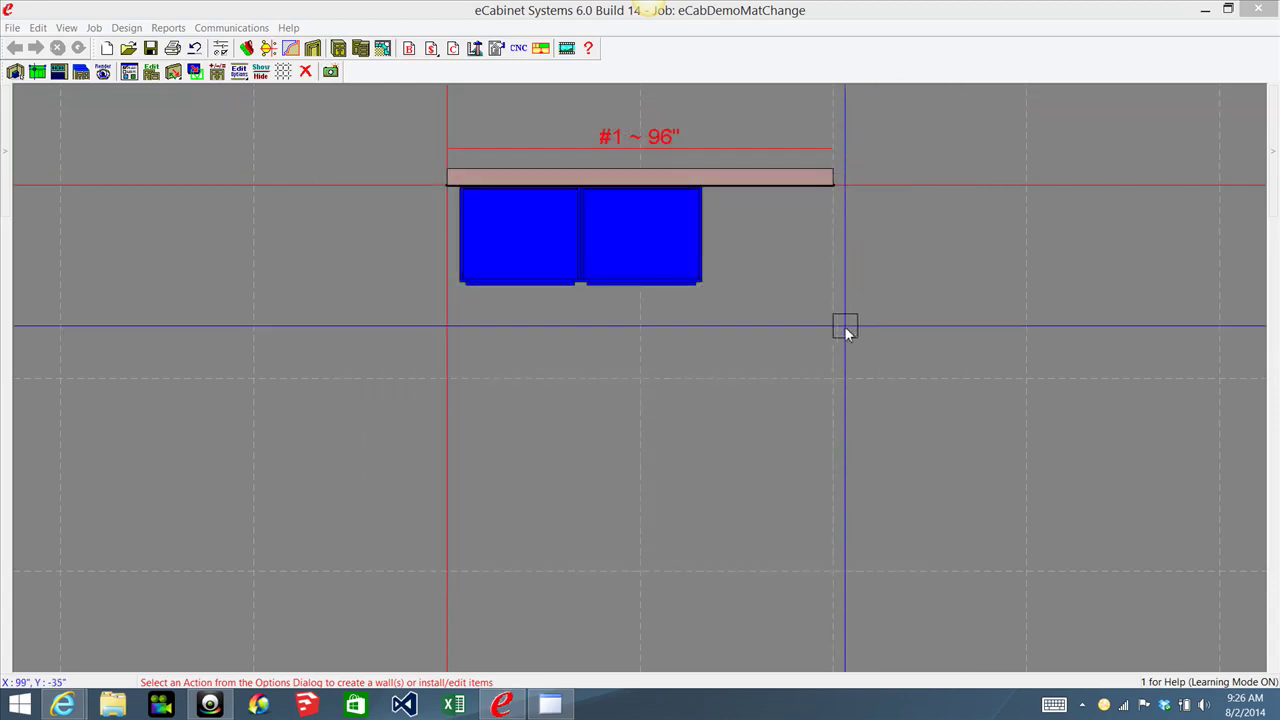
# Step: Open the left base cabinet for editing and set the board stock of all its face frame rails and stiles to 3/4 poplar
pyautogui.click(540, 233)
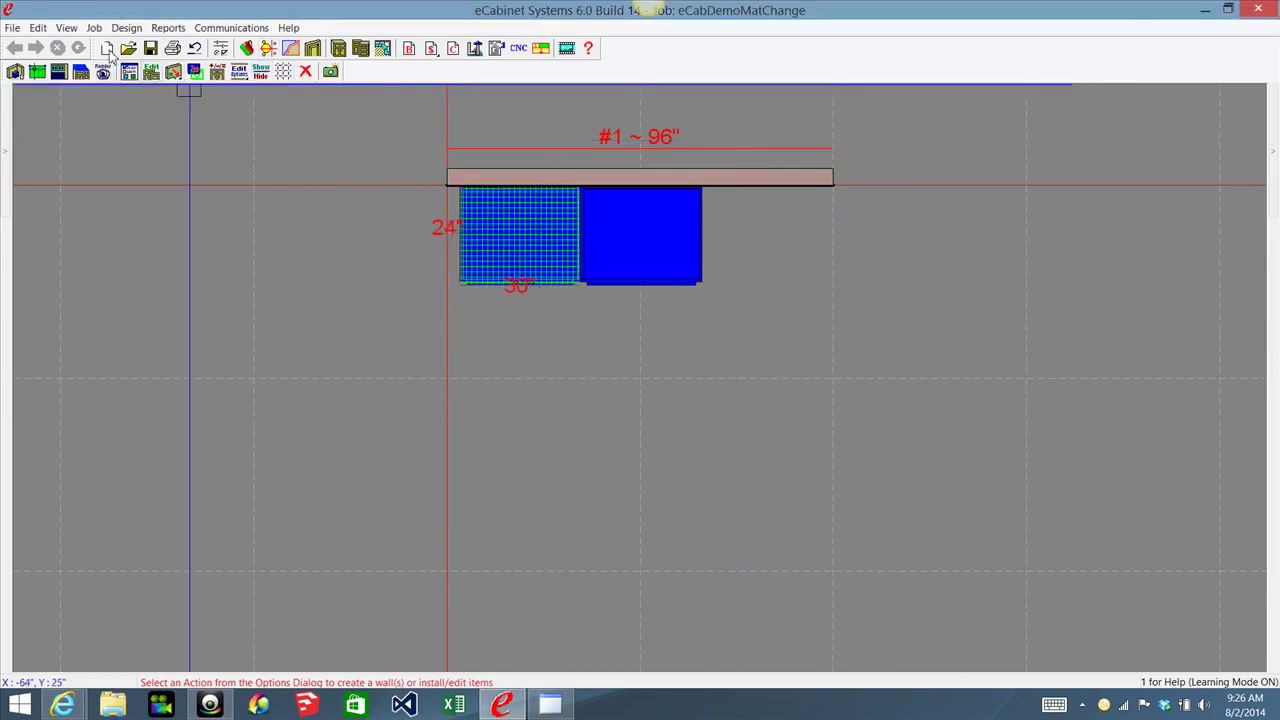
pyautogui.click(151, 72)
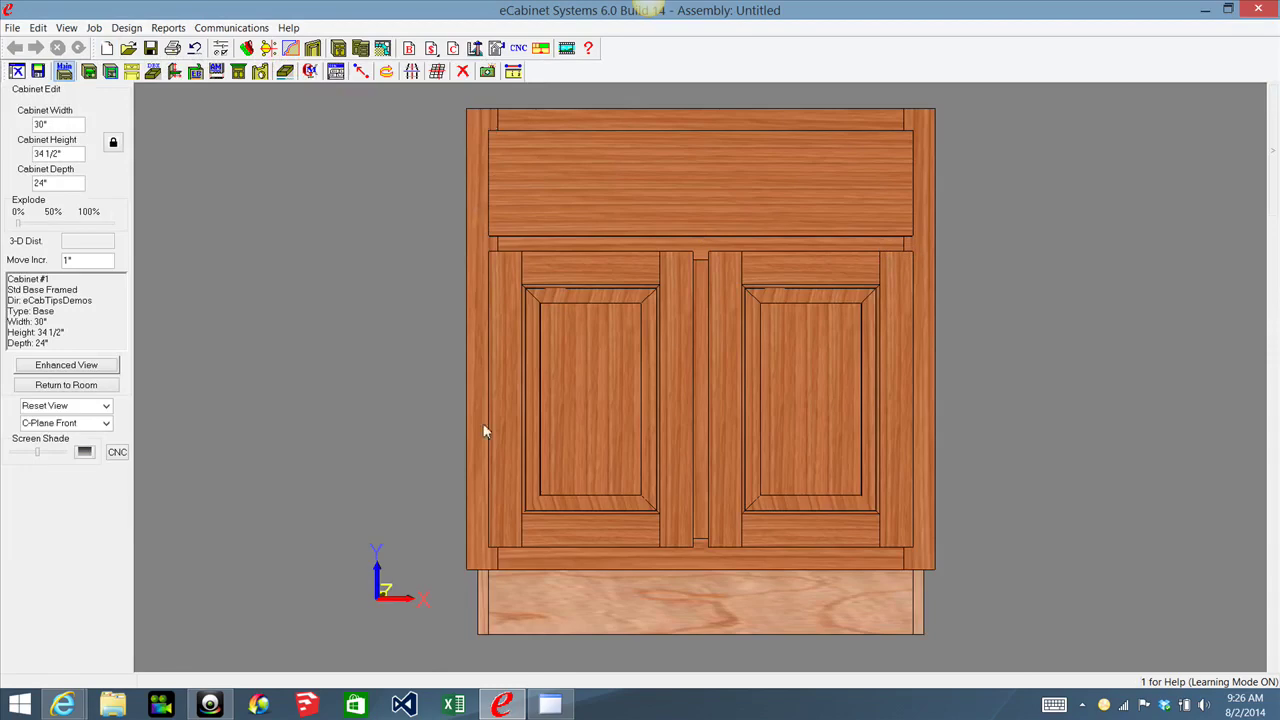
pyautogui.click(336, 72)
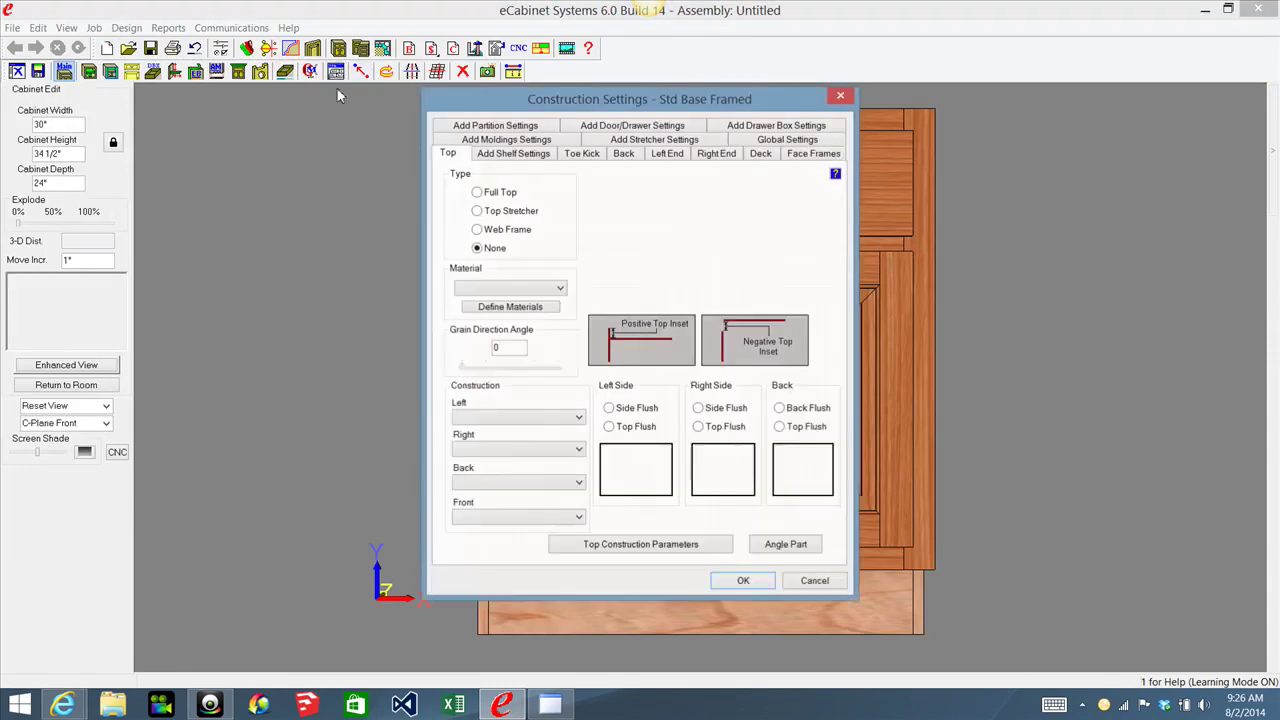
pyautogui.click(813, 155)
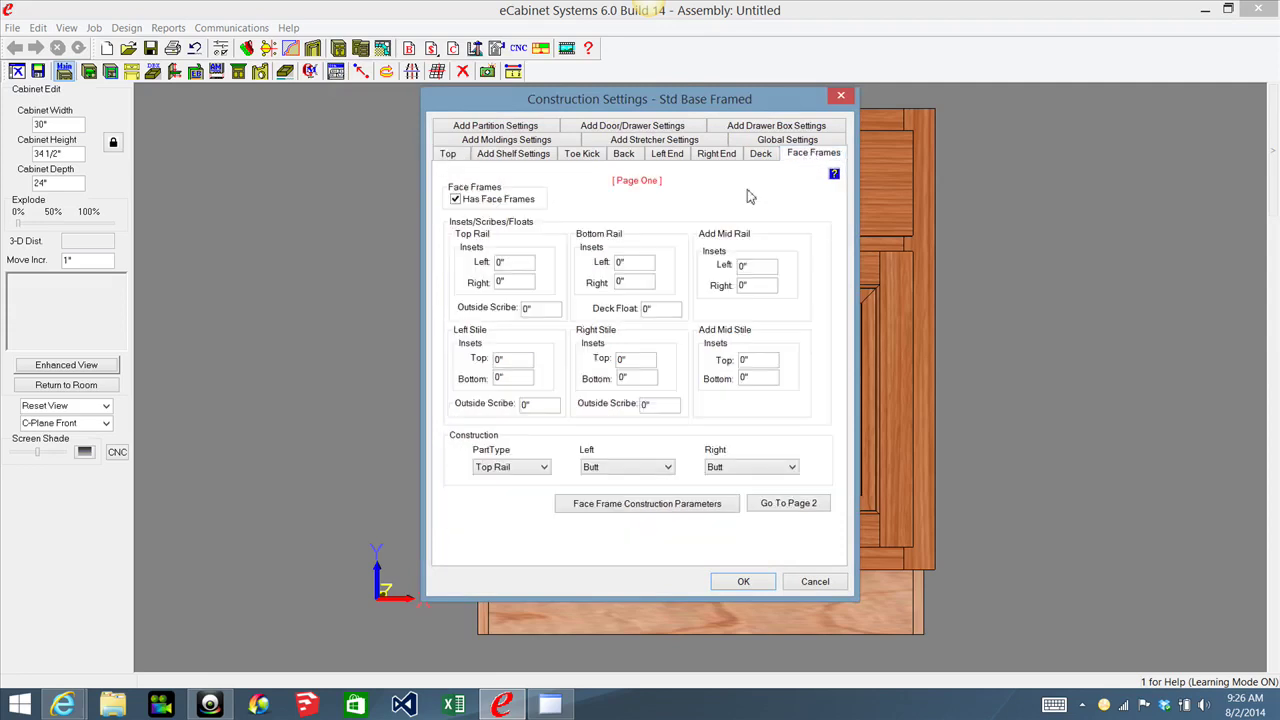
pyautogui.click(795, 504)
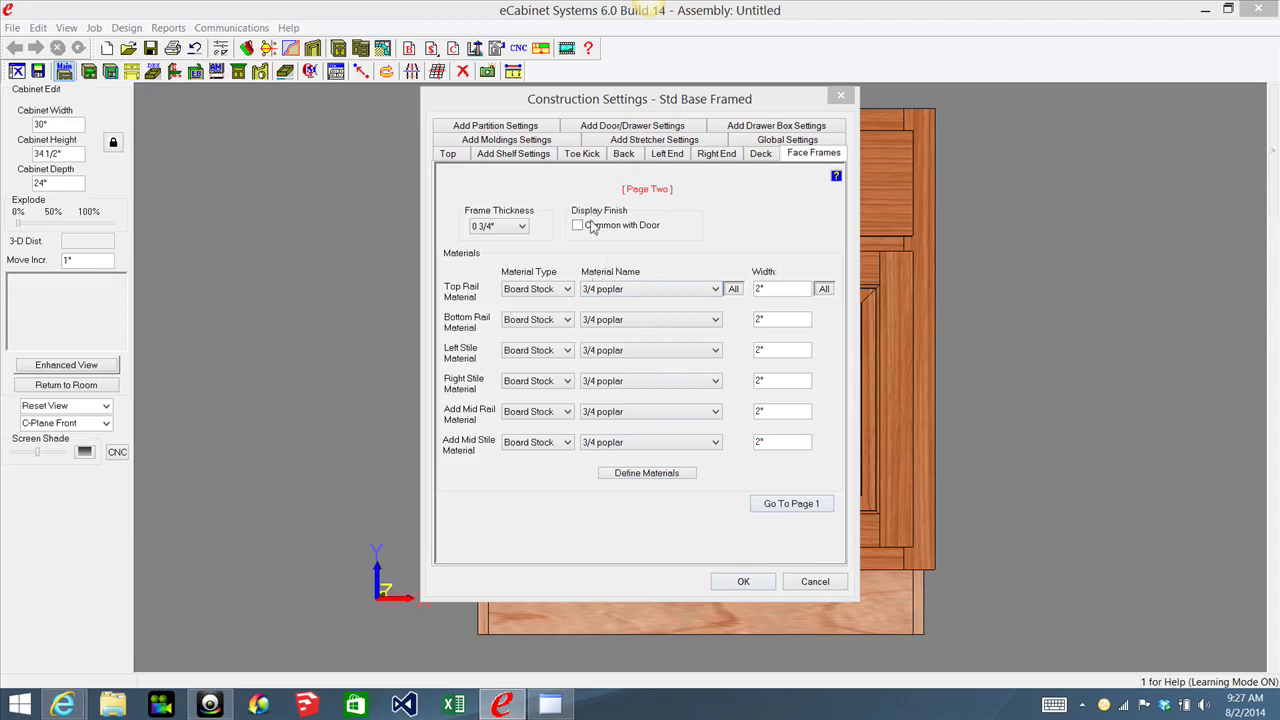
pyautogui.click(755, 584)
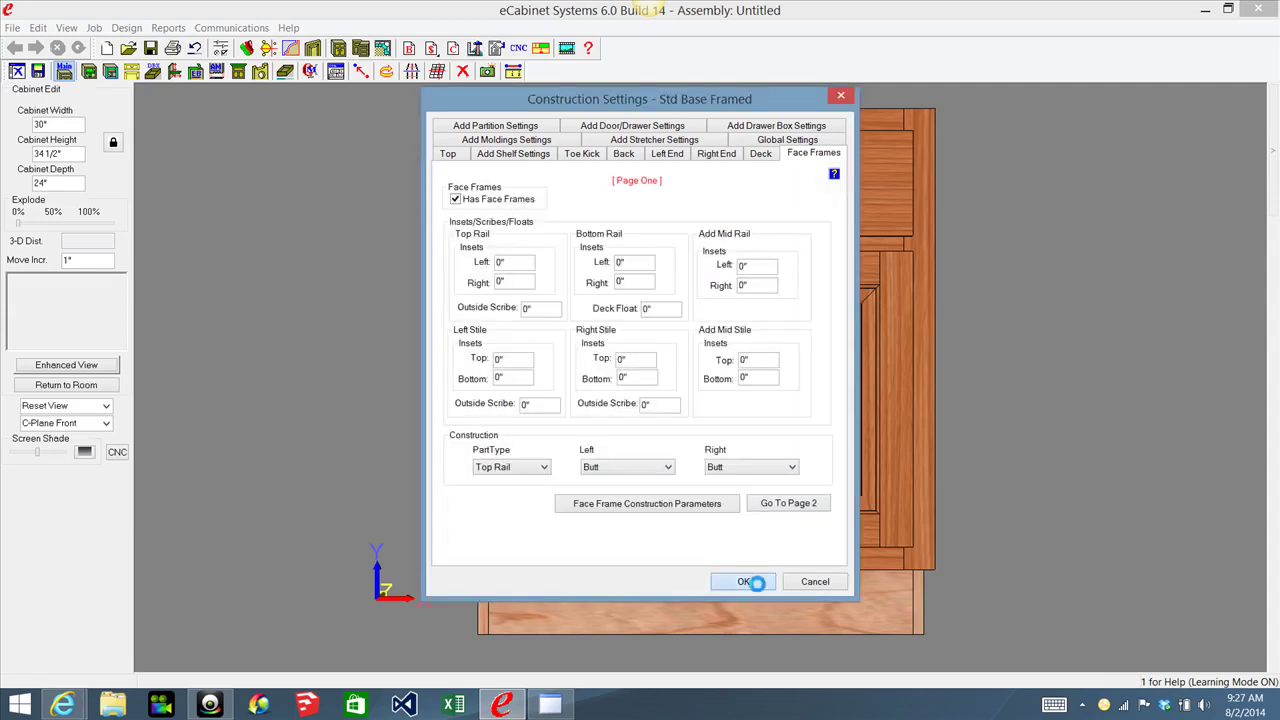
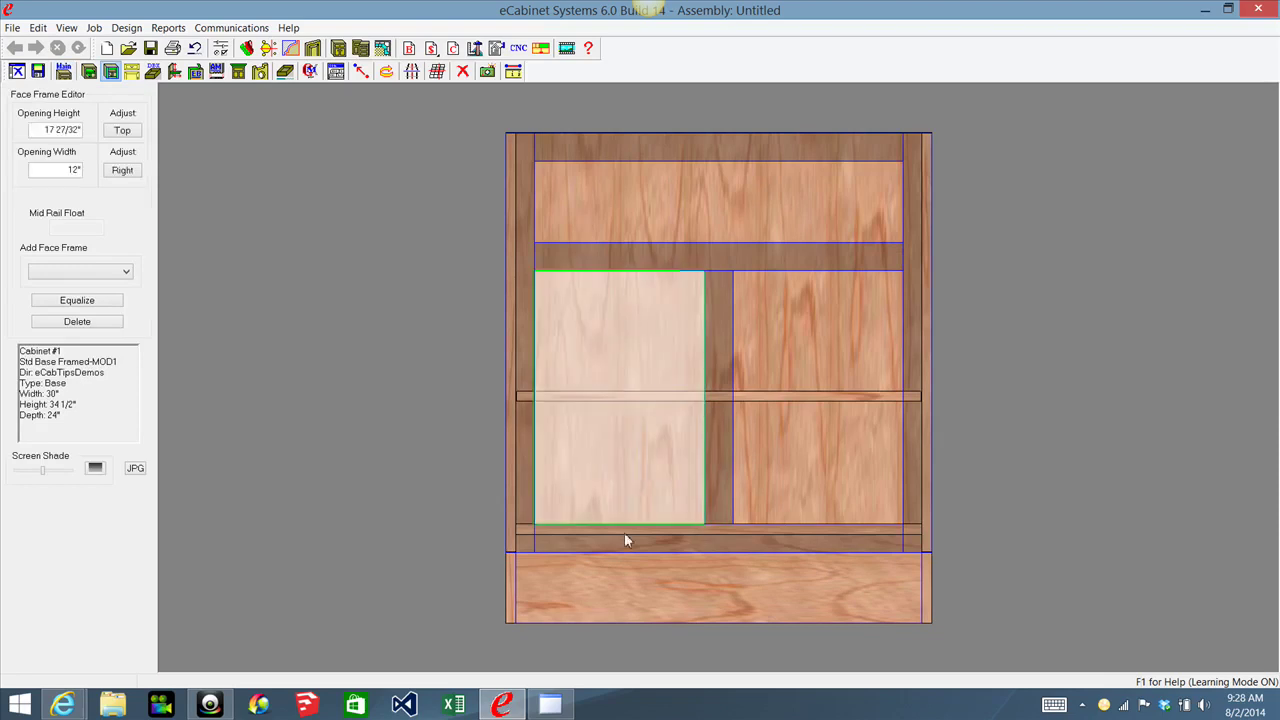
# Step: Add a mid stile in the lower left opening of the face frame and return to the main cabinet view
pyautogui.click(126, 272)
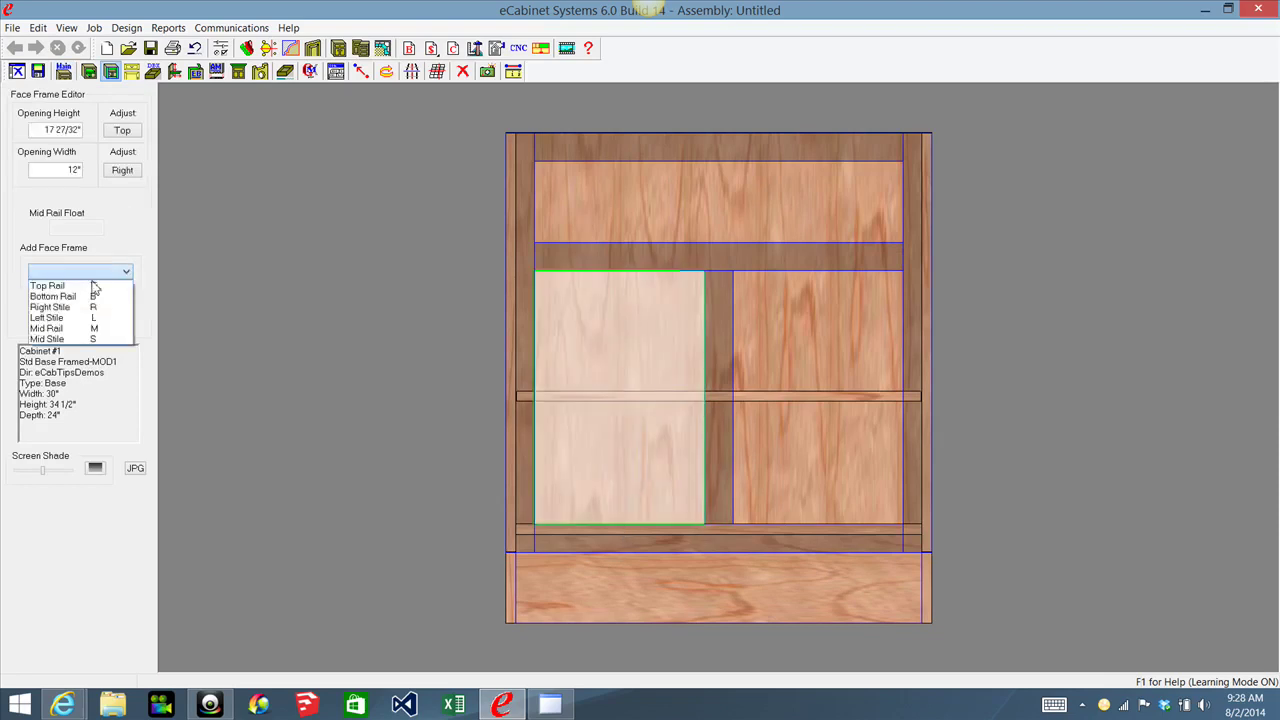
pyautogui.click(66, 340)
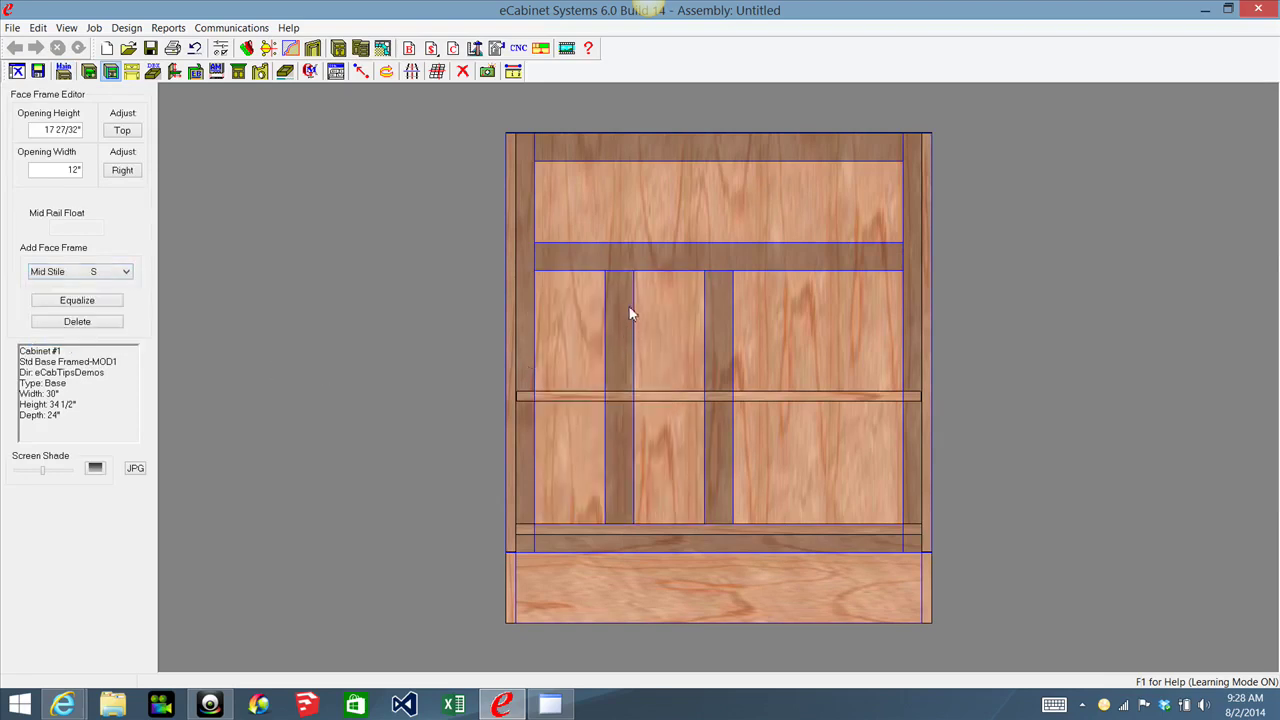
pyautogui.click(64, 72)
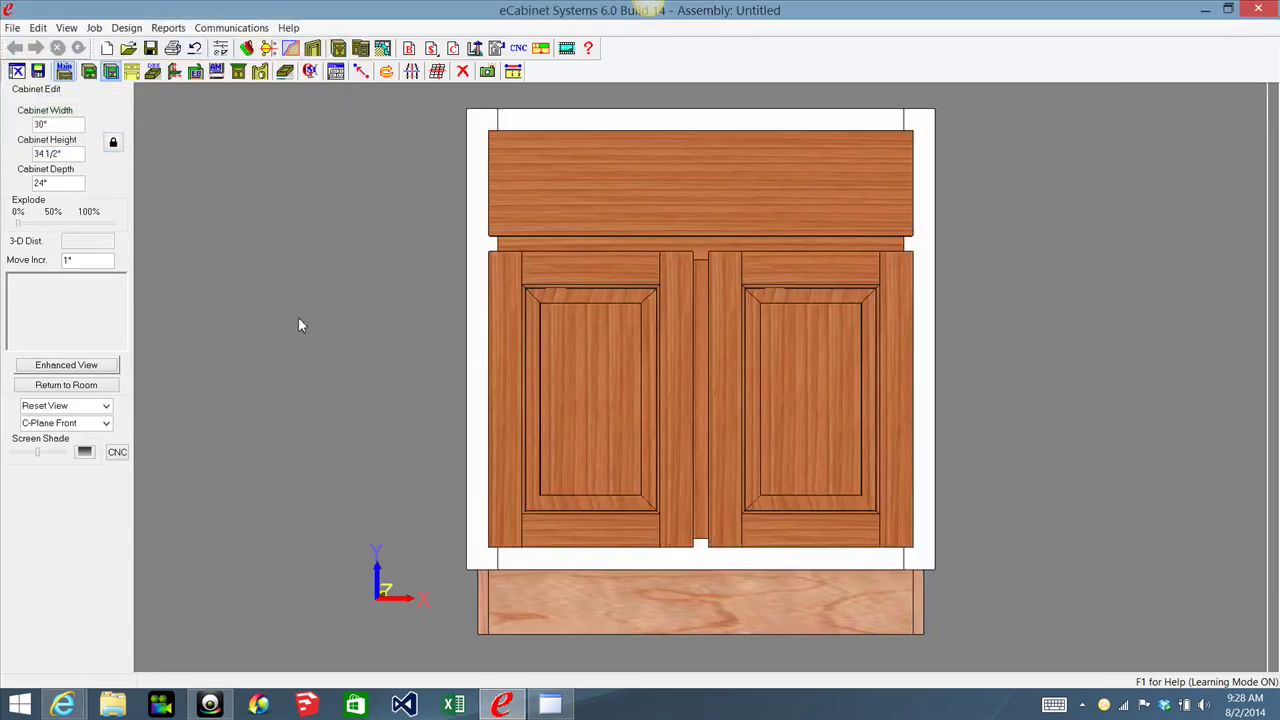
# Step: Hide the cabinet's left door to expose the face frame opening behind it
pyautogui.click(592, 324)
pyautogui.rightClick(609, 320)
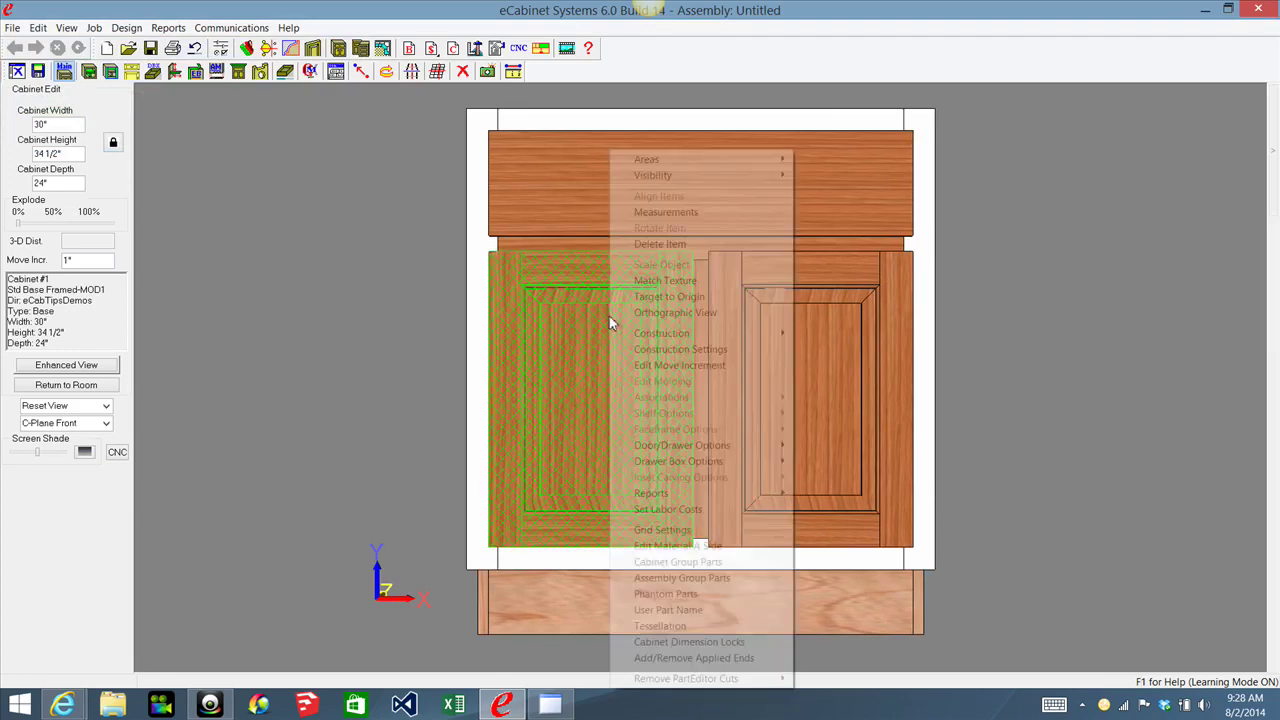
pyautogui.moveTo(668, 177)
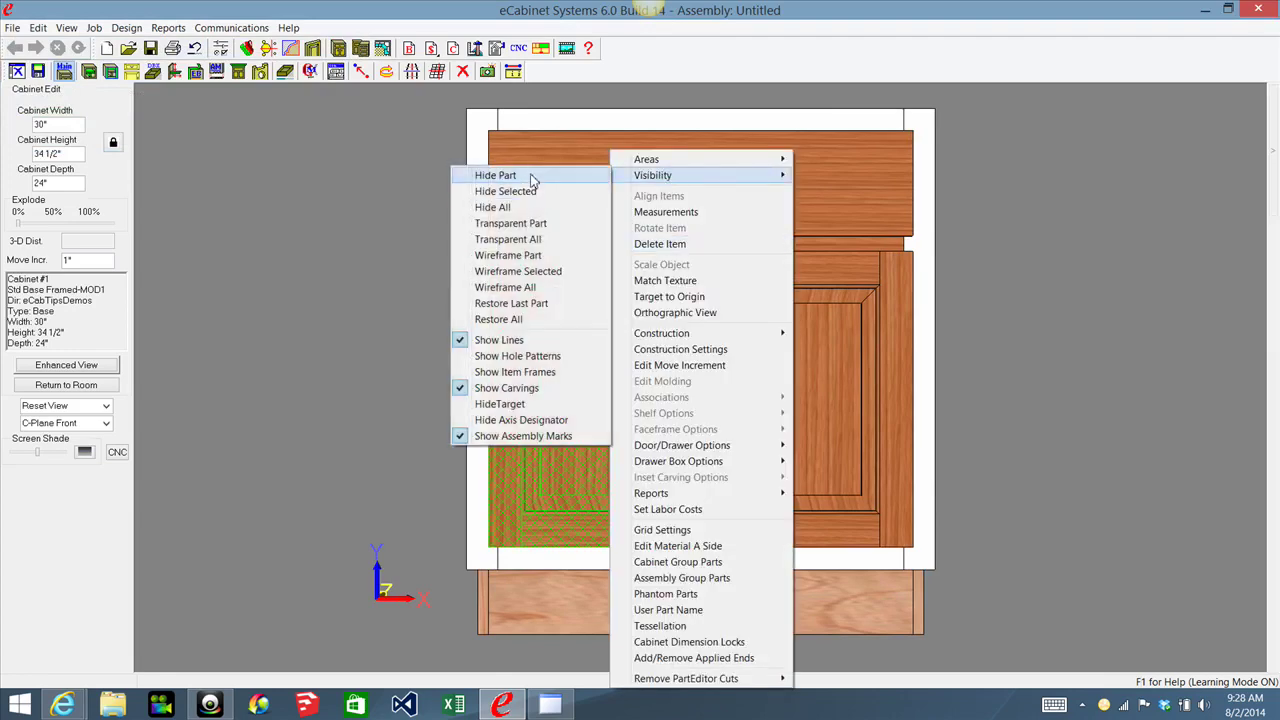
pyautogui.click(532, 179)
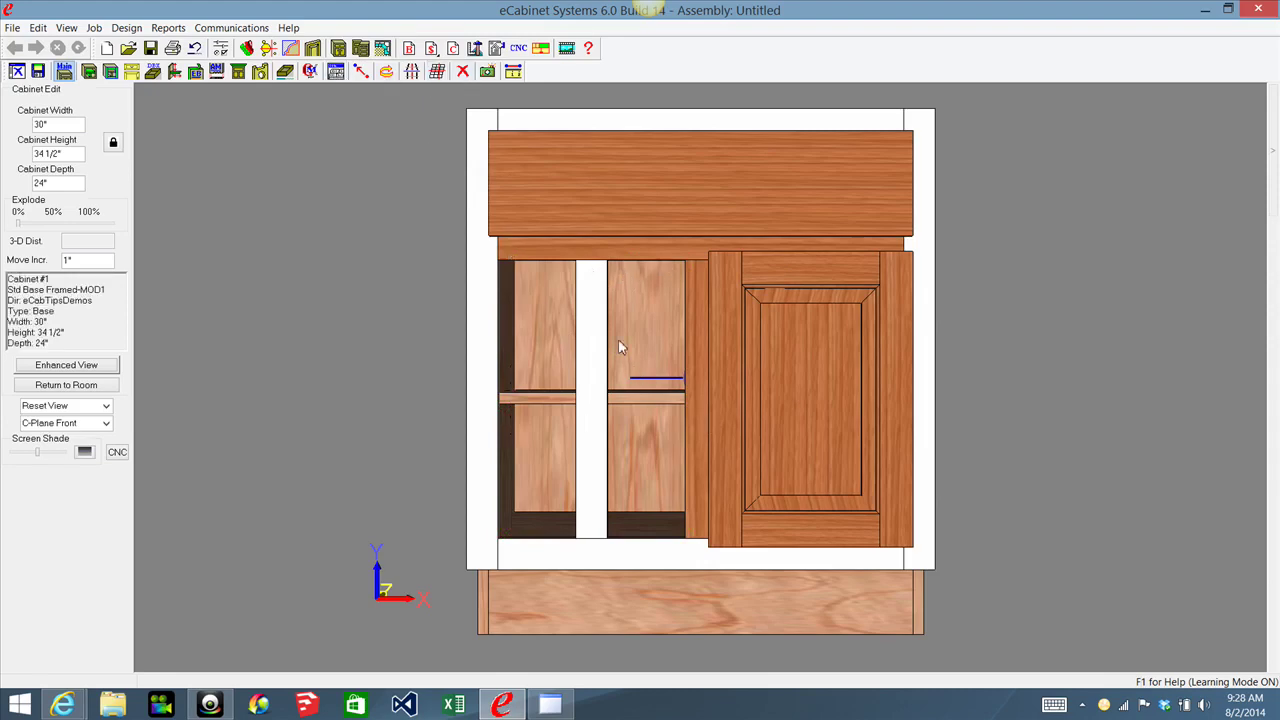
# Step: Review the face frame rail and stile materials and widths in the cabinet's construction settings
pyautogui.click(336, 71)
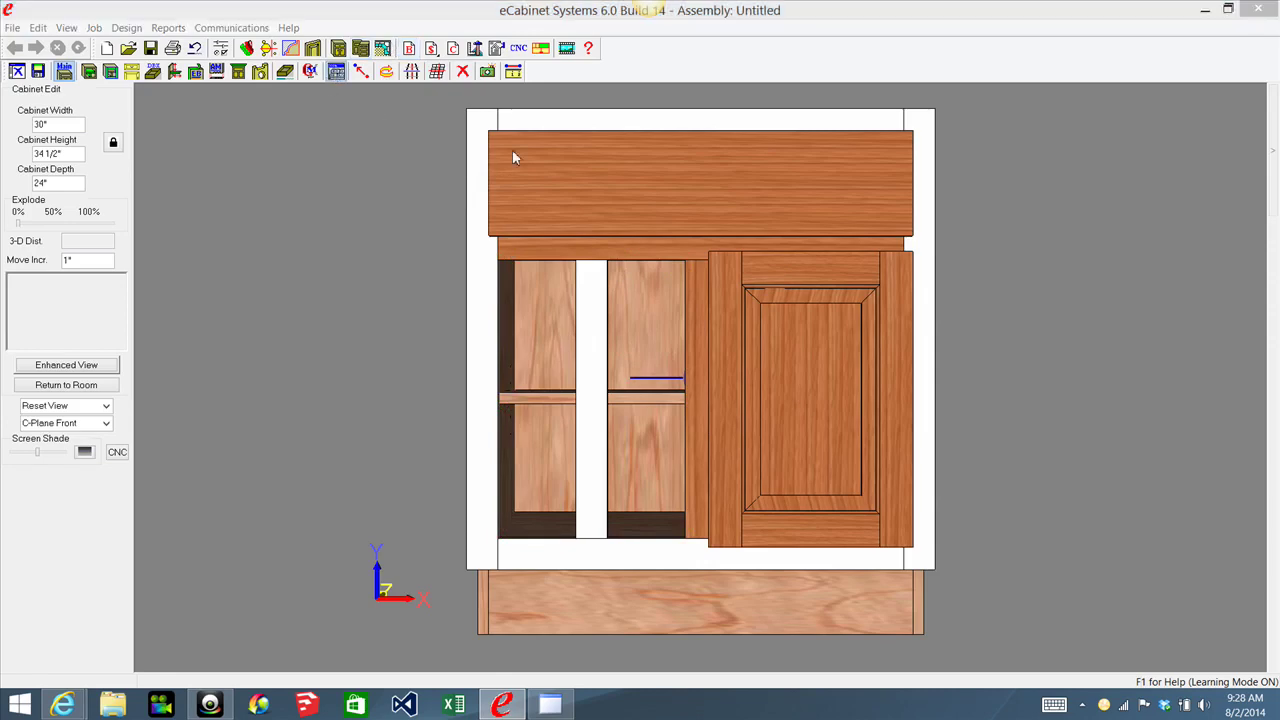
pyautogui.click(802, 156)
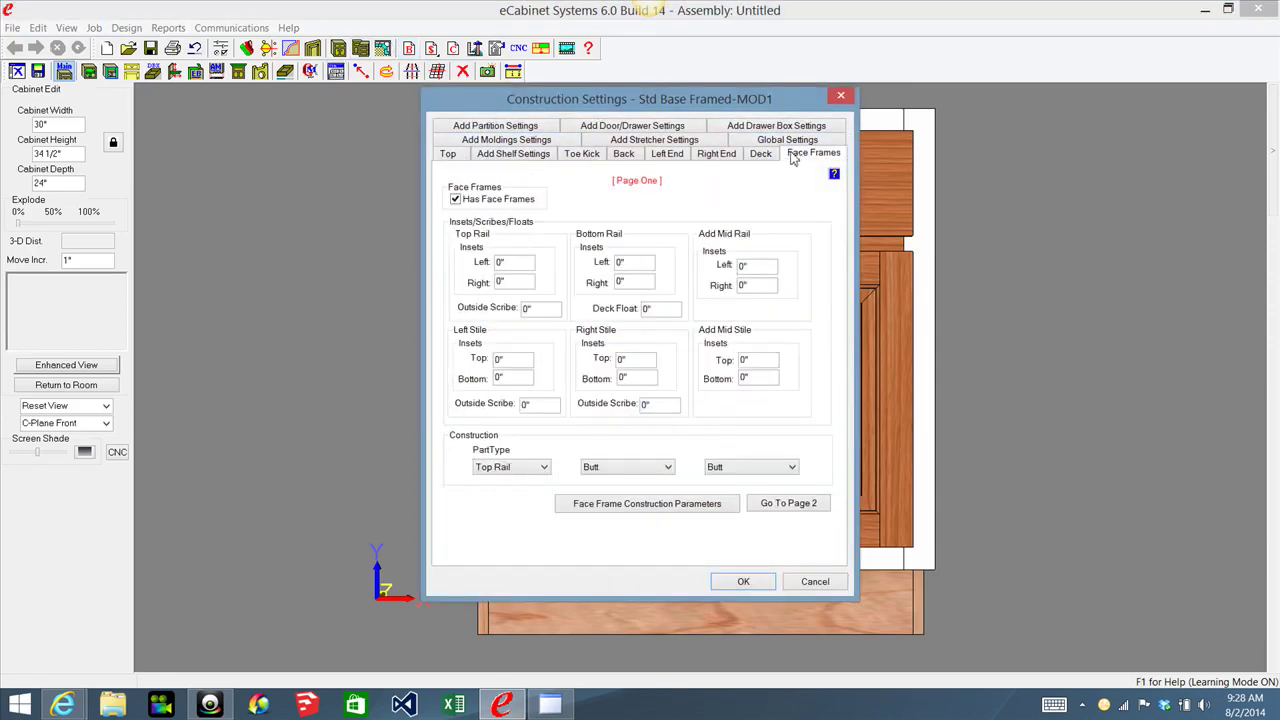
pyautogui.click(789, 504)
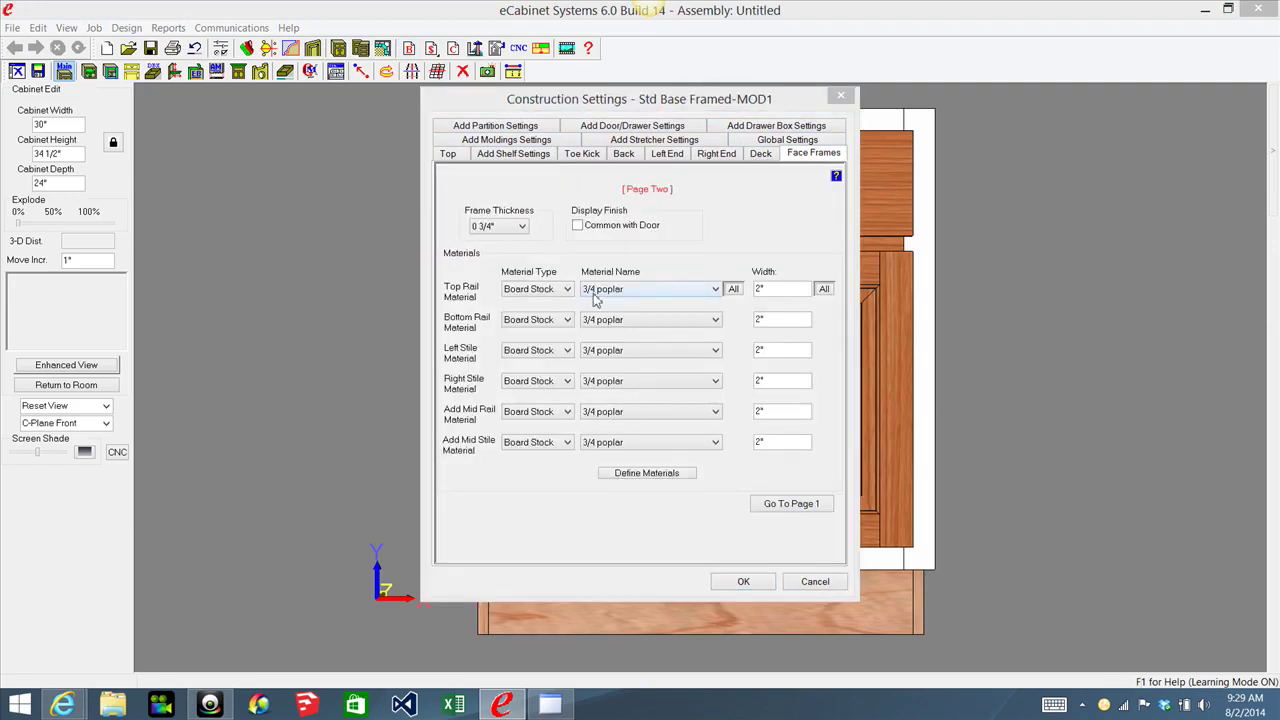
pyautogui.click(743, 583)
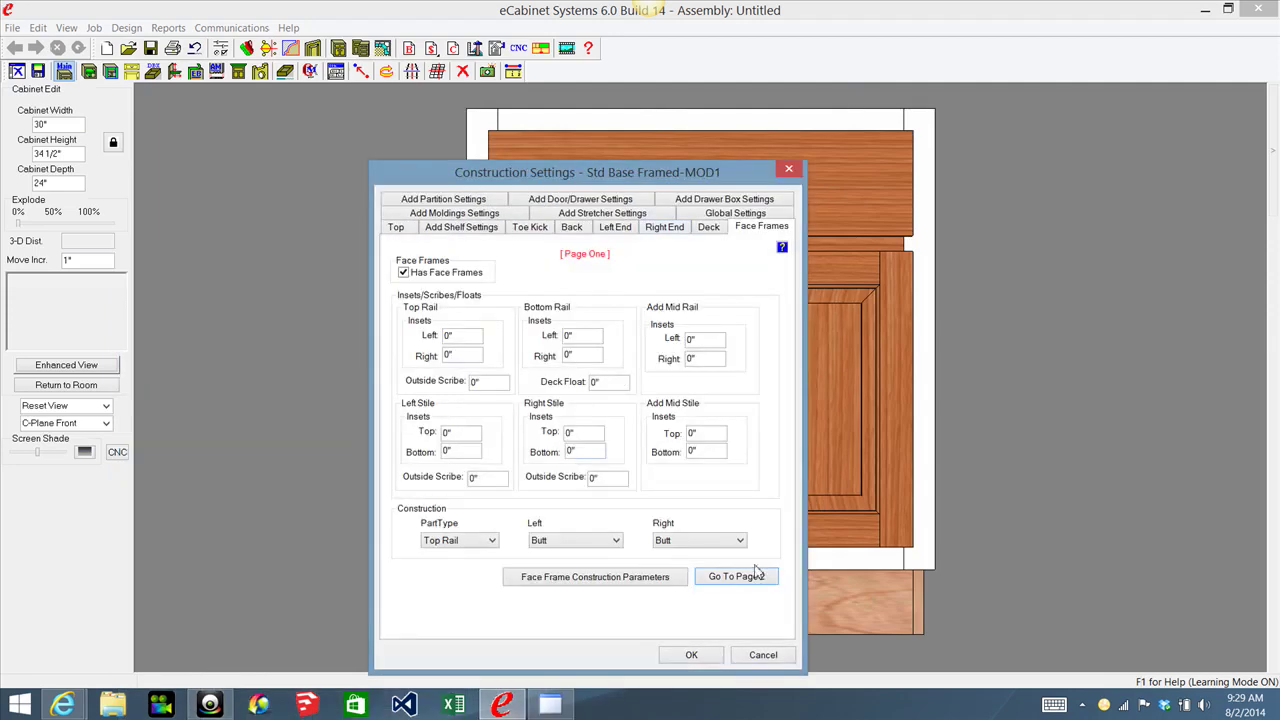
# Step: Set the board stock of all face frame rails and stiles to Cherry in the cabinet's construction settings
pyautogui.click(737, 577)
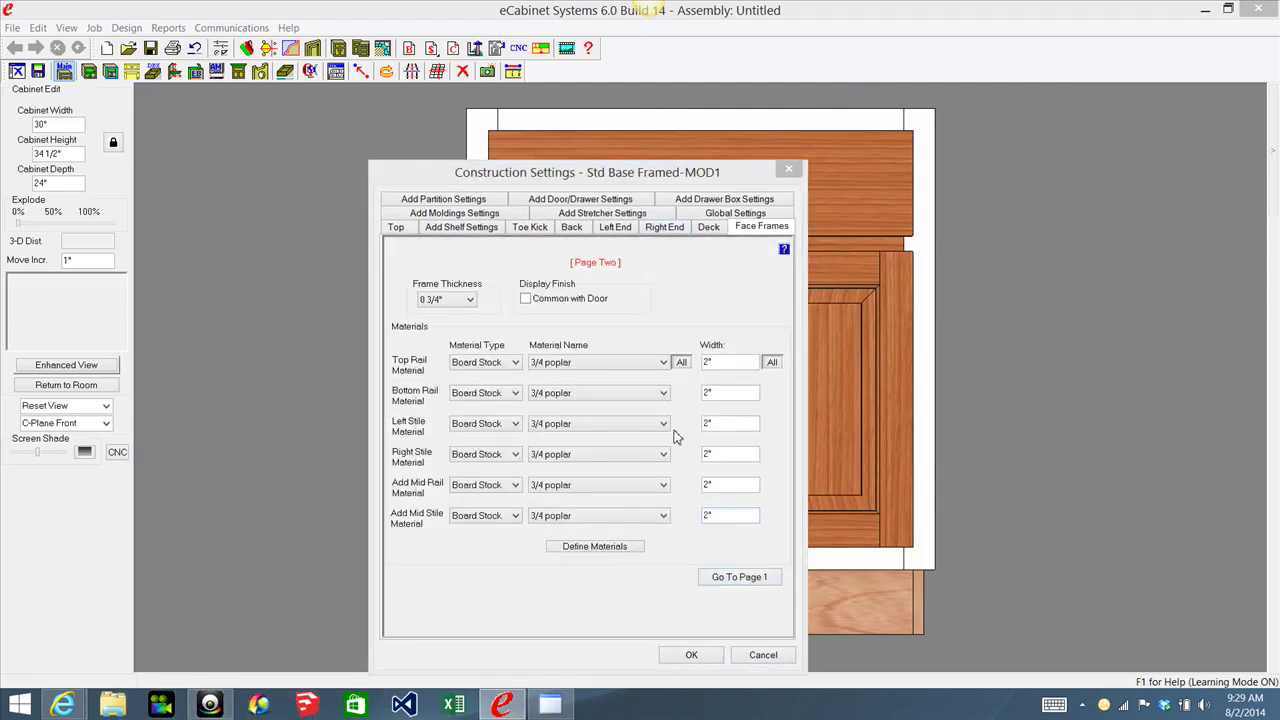
pyautogui.click(664, 363)
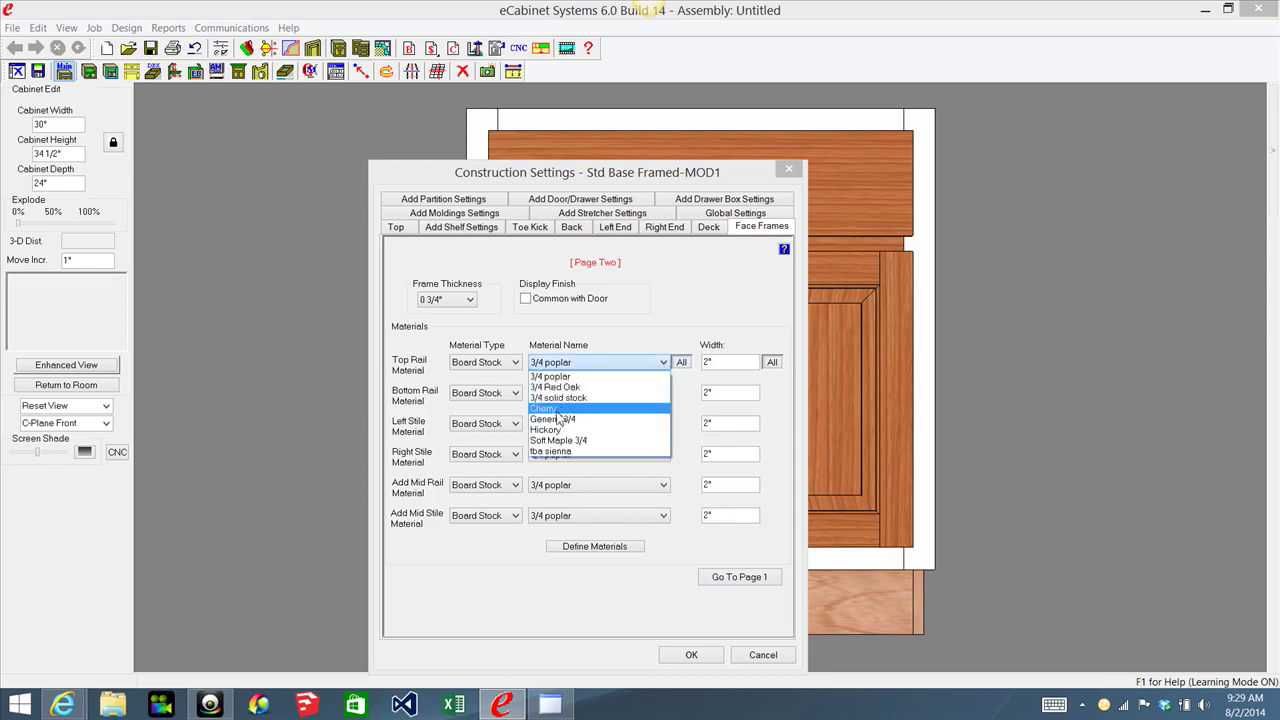
pyautogui.click(556, 410)
pyautogui.click(682, 364)
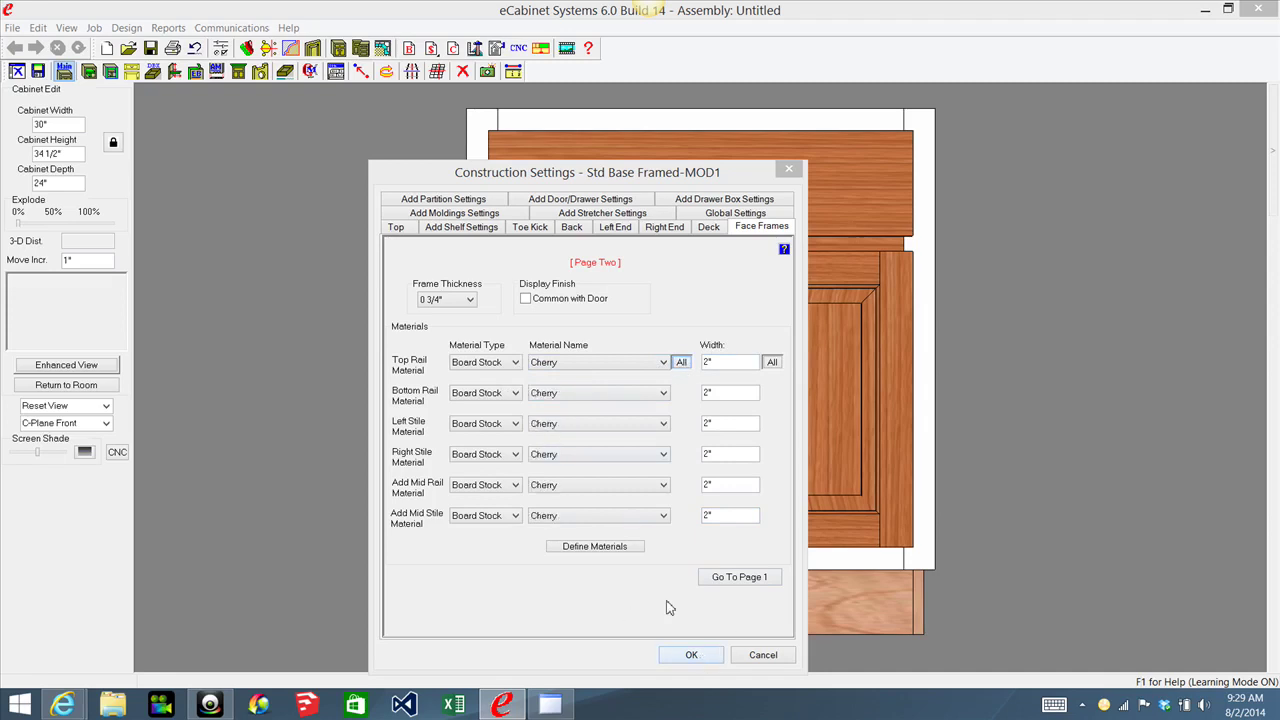
pyautogui.click(691, 655)
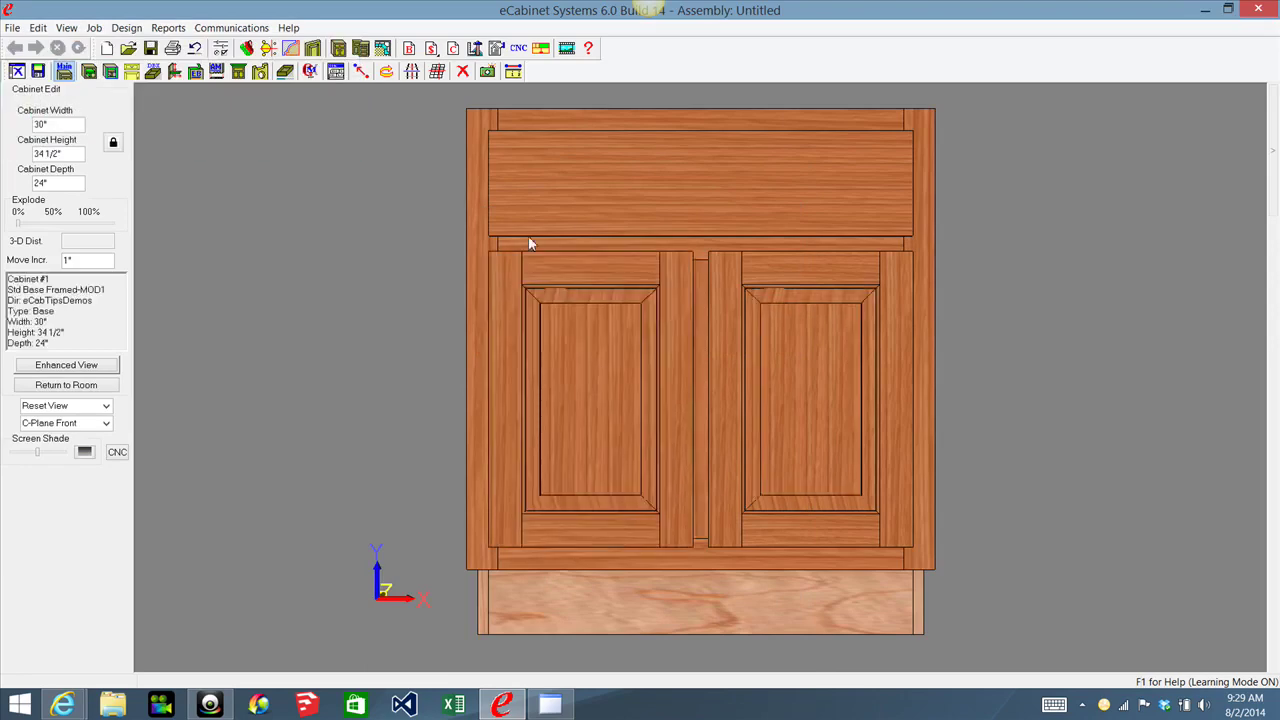
# Step: Delete the cabinet's interior shelf and add a vertical partition in the full opening in its place
pyautogui.moveTo(643, 375)
pyautogui.mouseDown(button='middle')
pyautogui.moveTo(689, 457)
pyautogui.moveTo(628, 541)
pyautogui.mouseUp(button='middle')
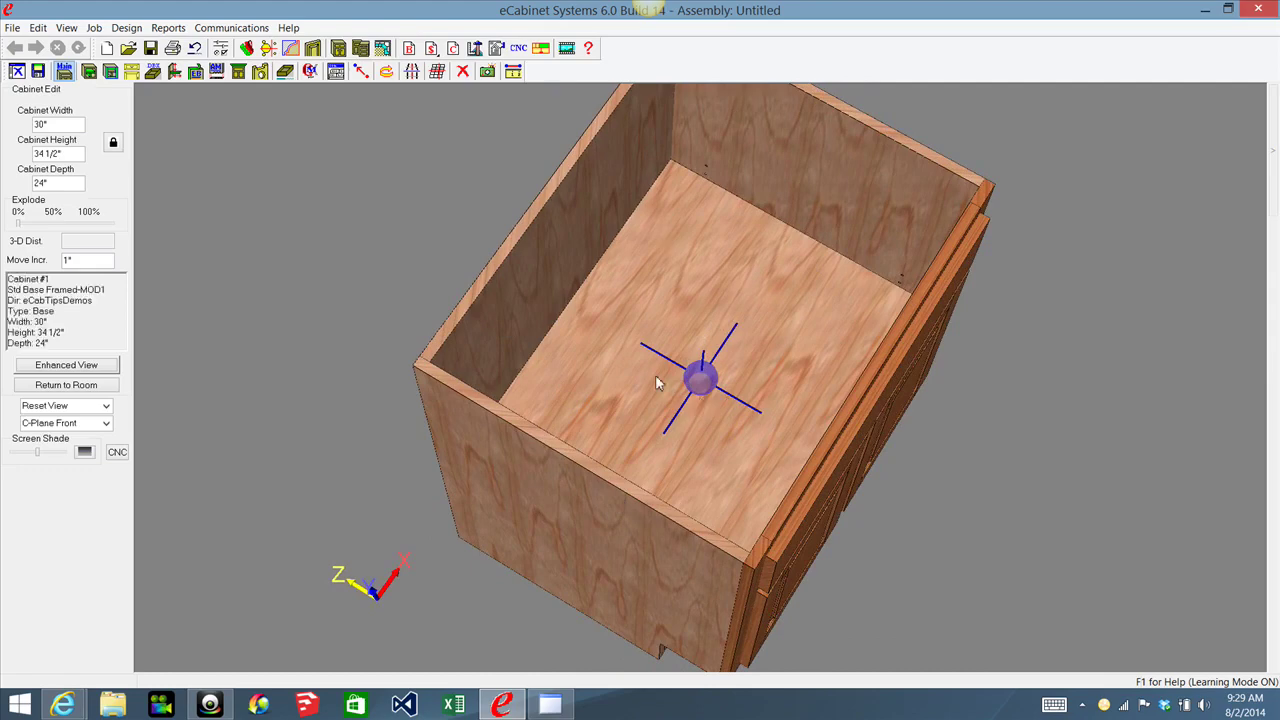
pyautogui.click(637, 337)
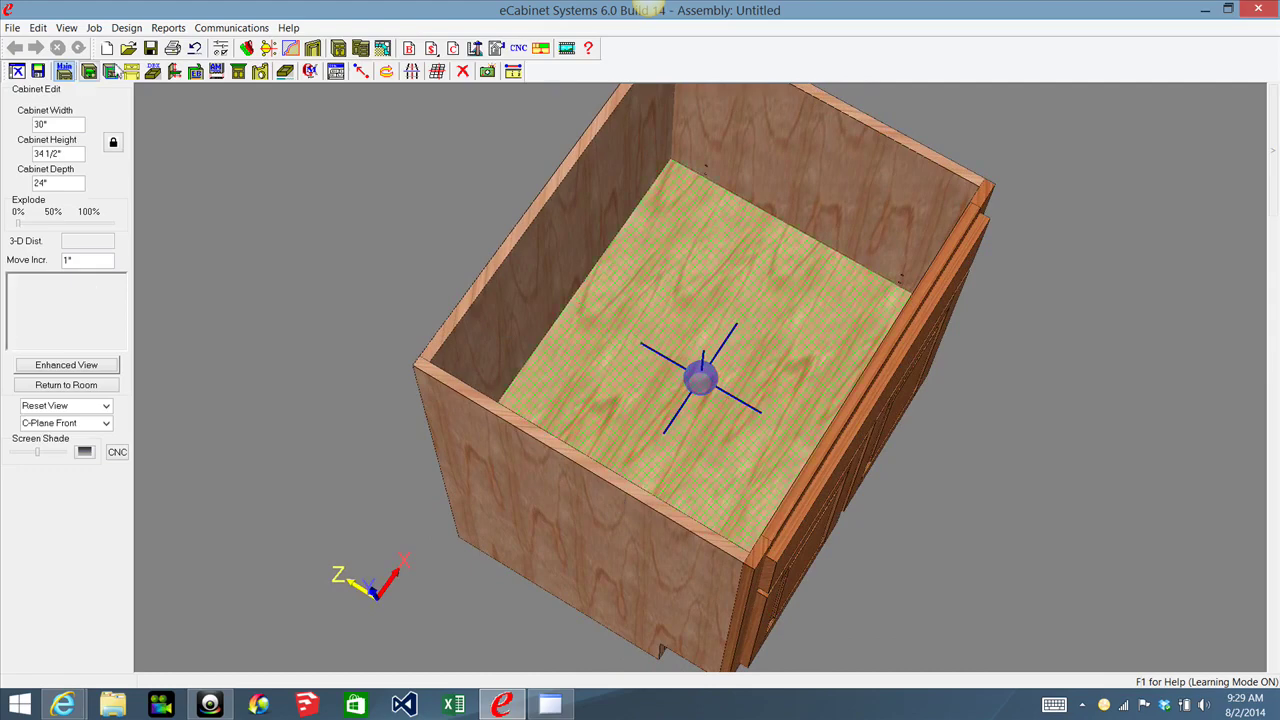
pyautogui.click(88, 71)
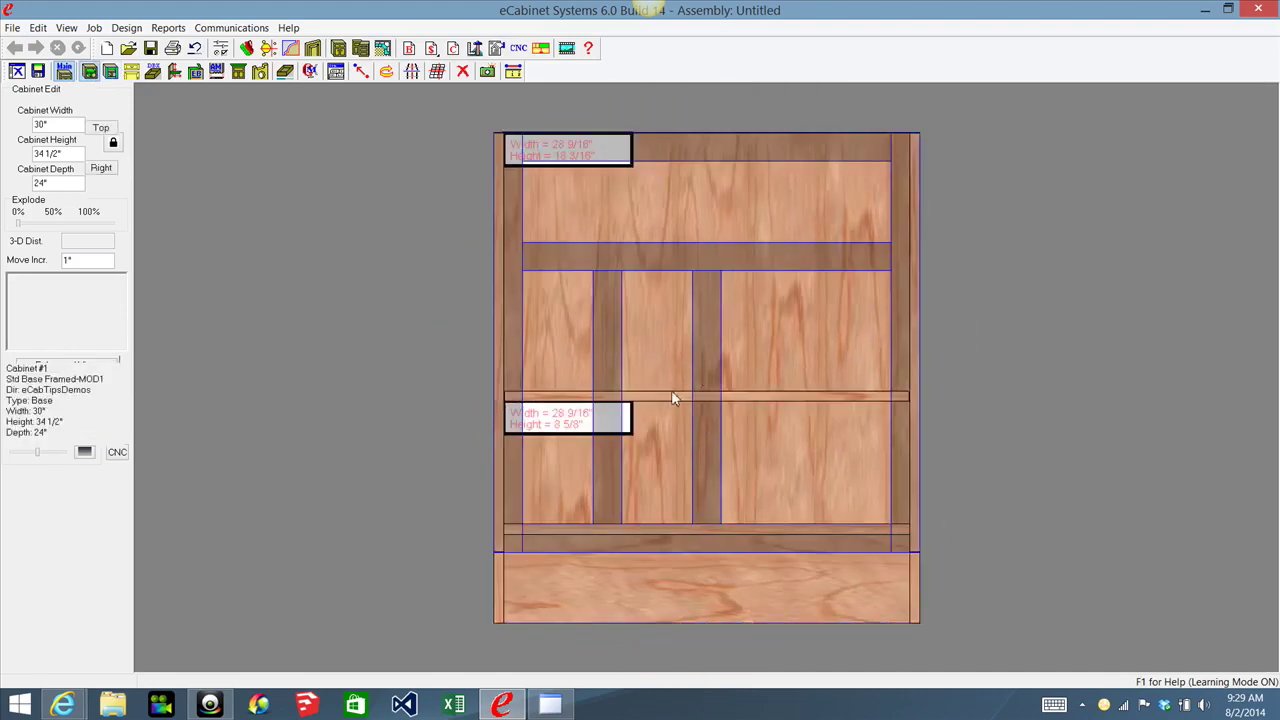
pyautogui.click(671, 392)
pyautogui.click(671, 396)
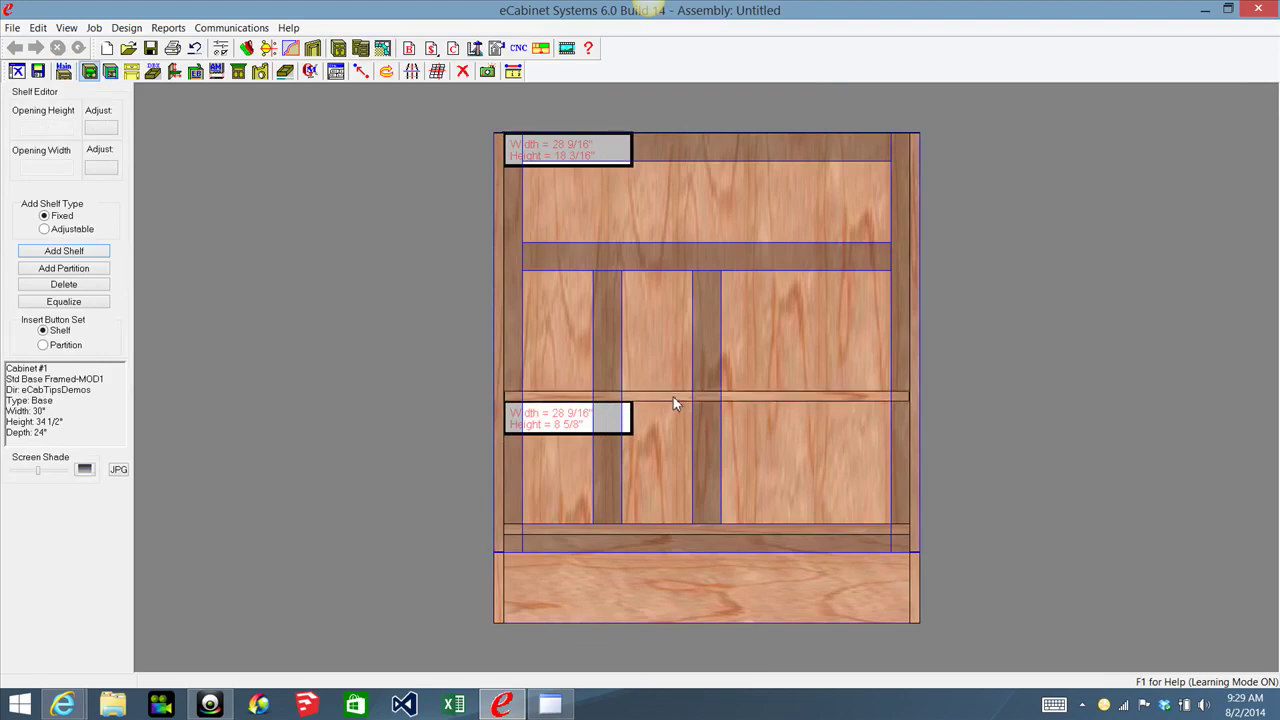
pyautogui.rightClick(673, 396)
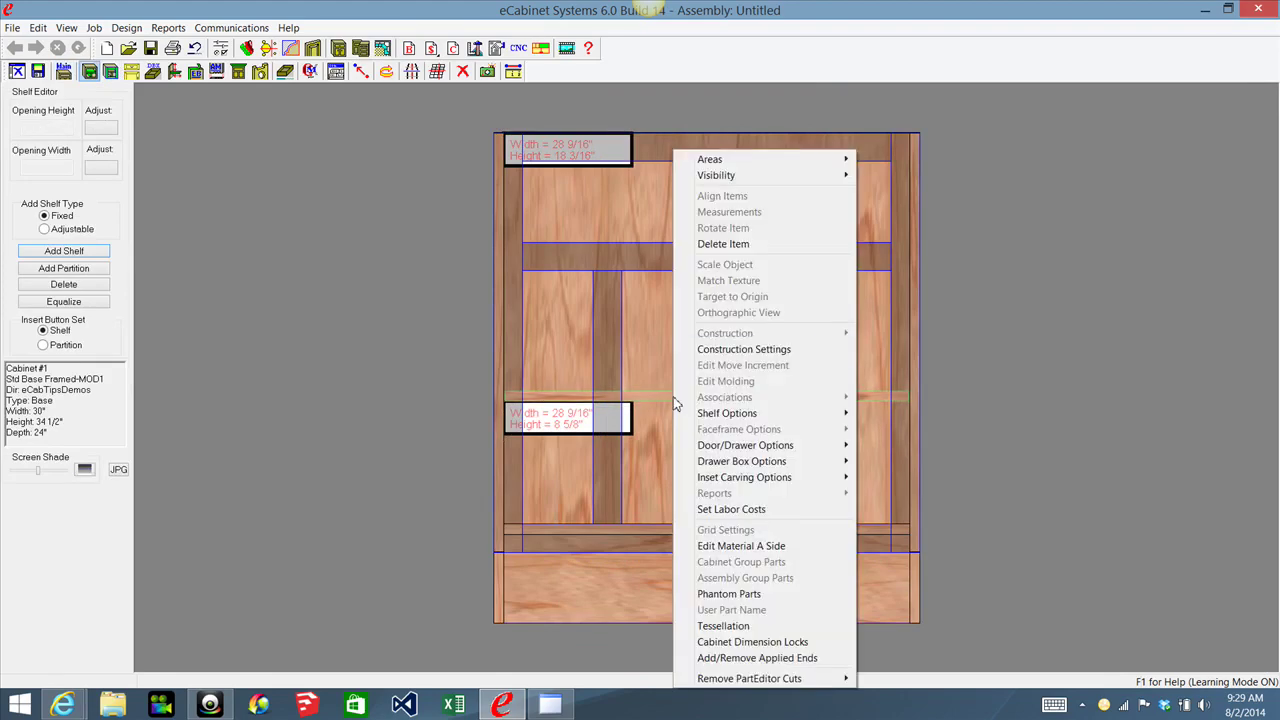
pyautogui.click(750, 244)
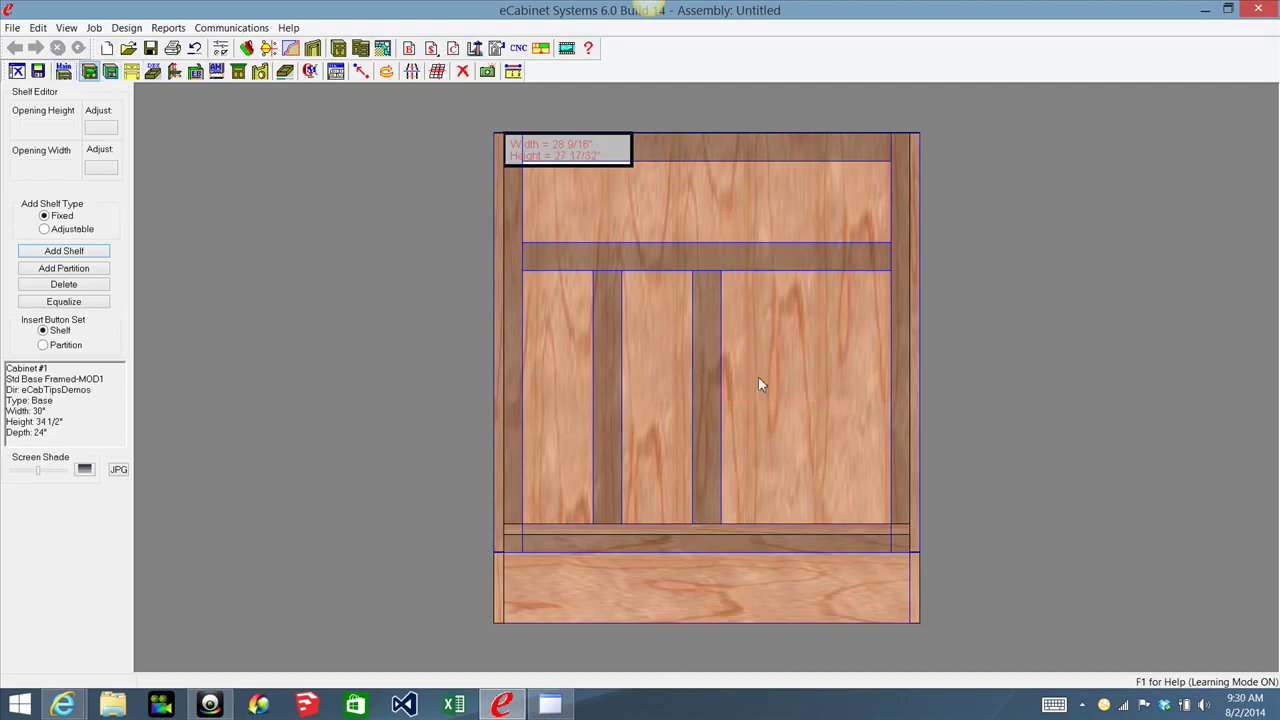
pyautogui.click(765, 383)
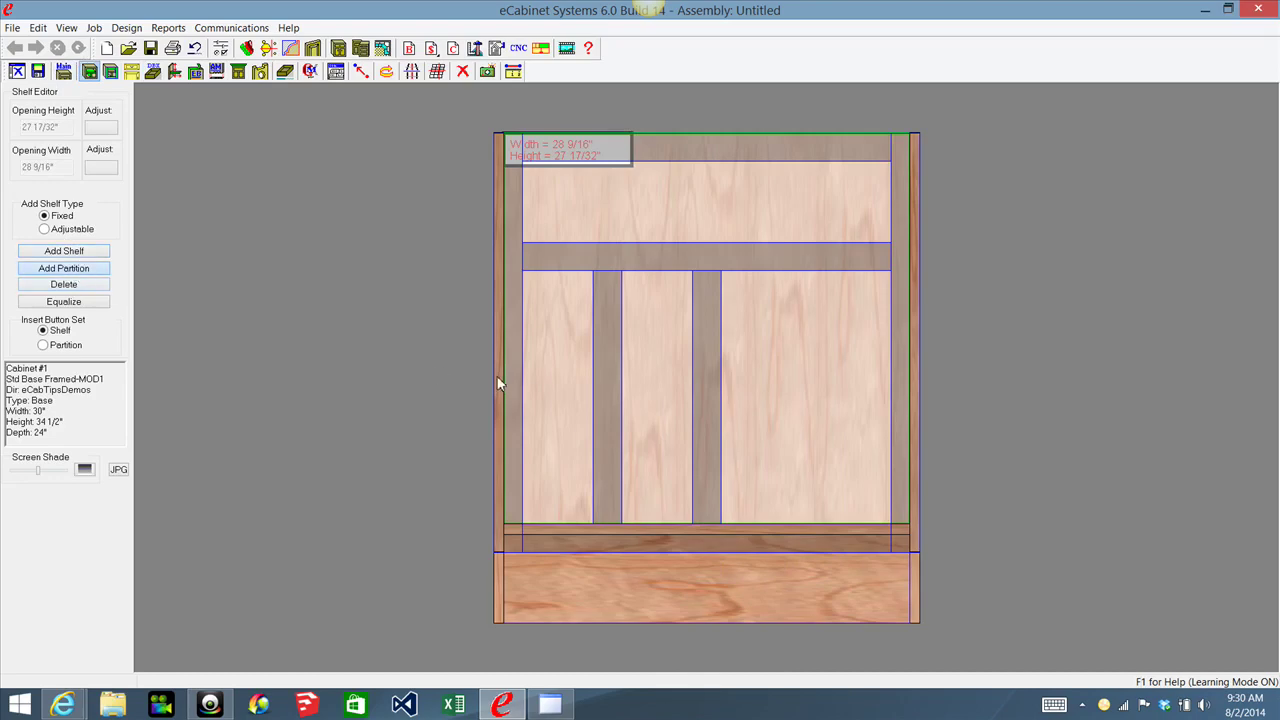
pyautogui.click(63, 71)
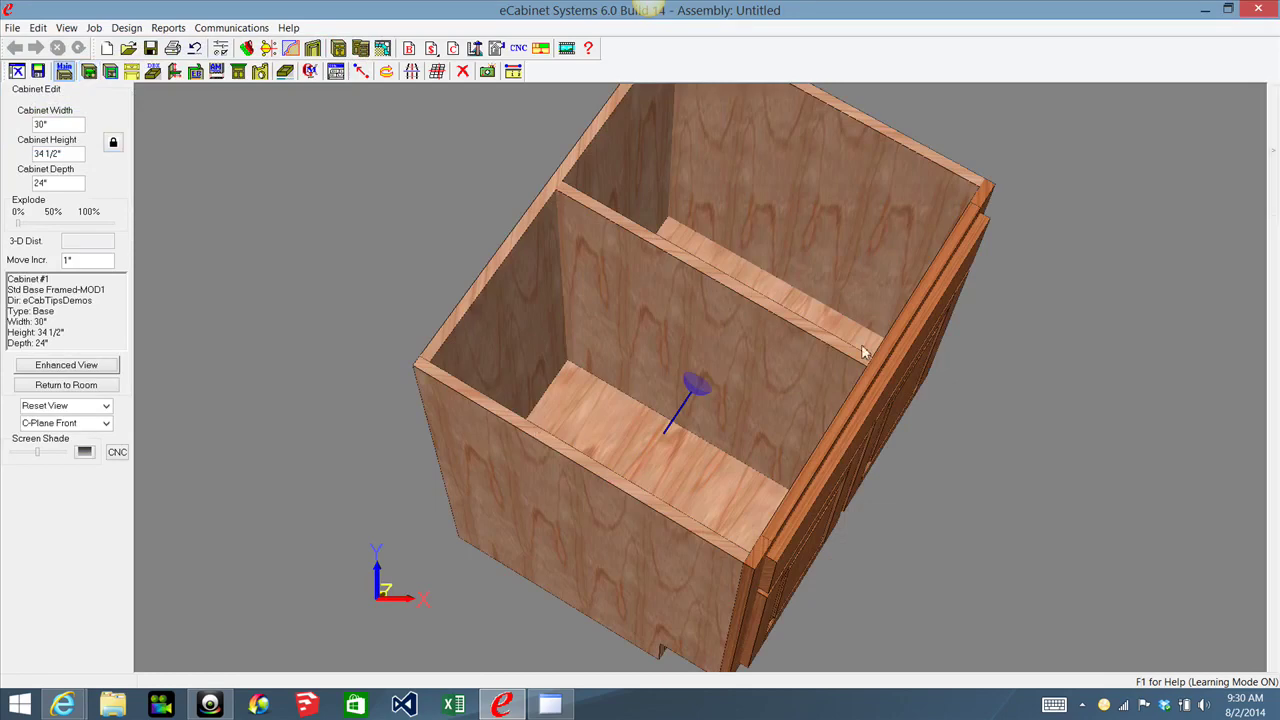
# Step: Examine the face frame insets, board stock and widths in the construction settings for the partitioned cabinet
pyautogui.click(336, 72)
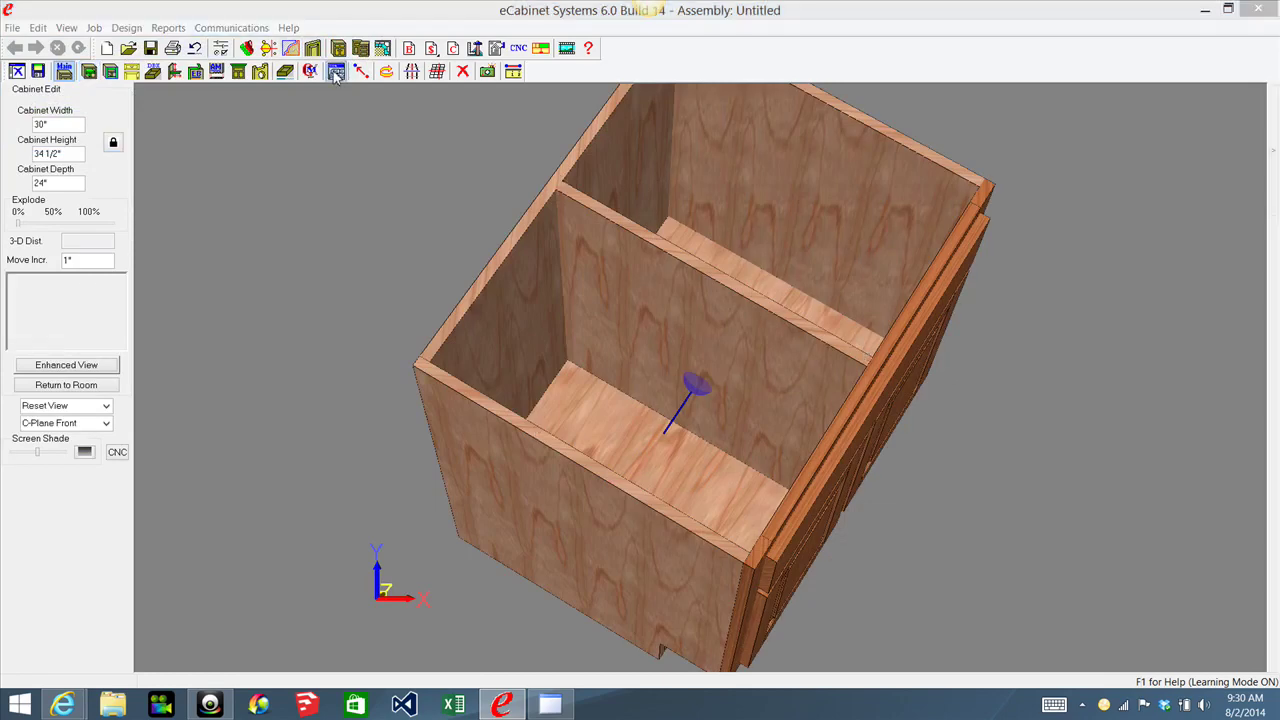
pyautogui.click(811, 158)
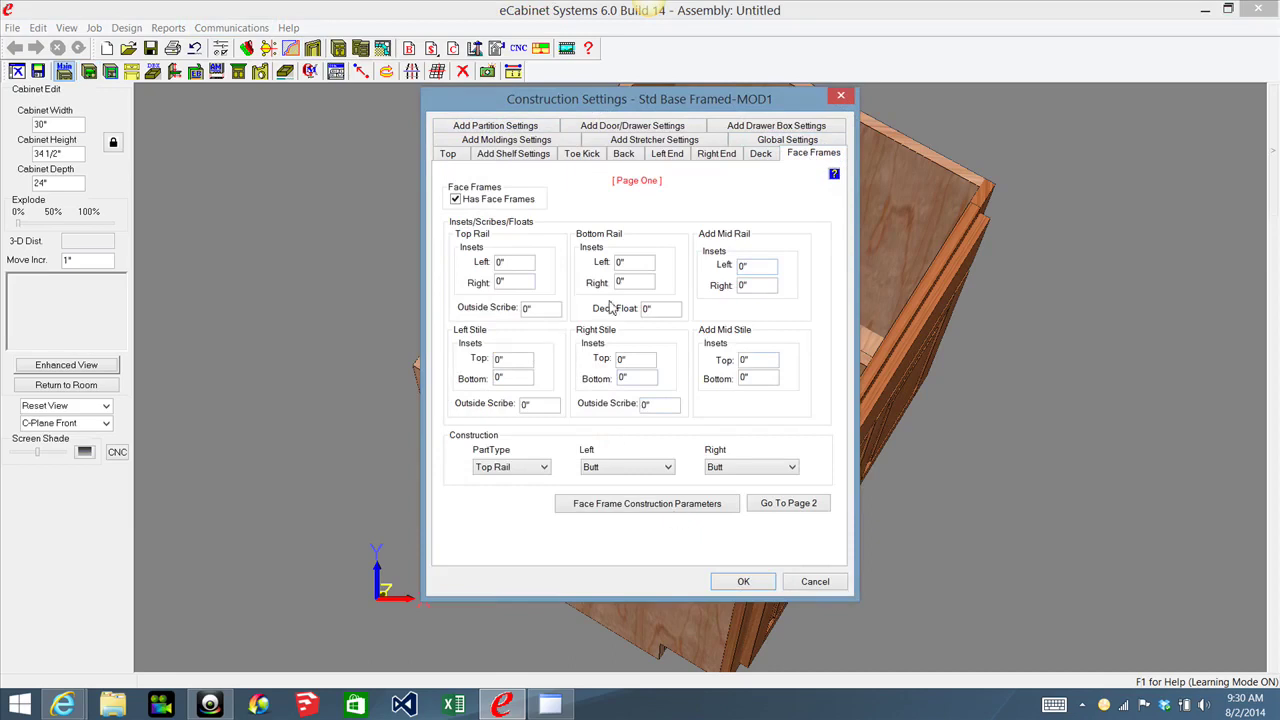
pyautogui.click(780, 505)
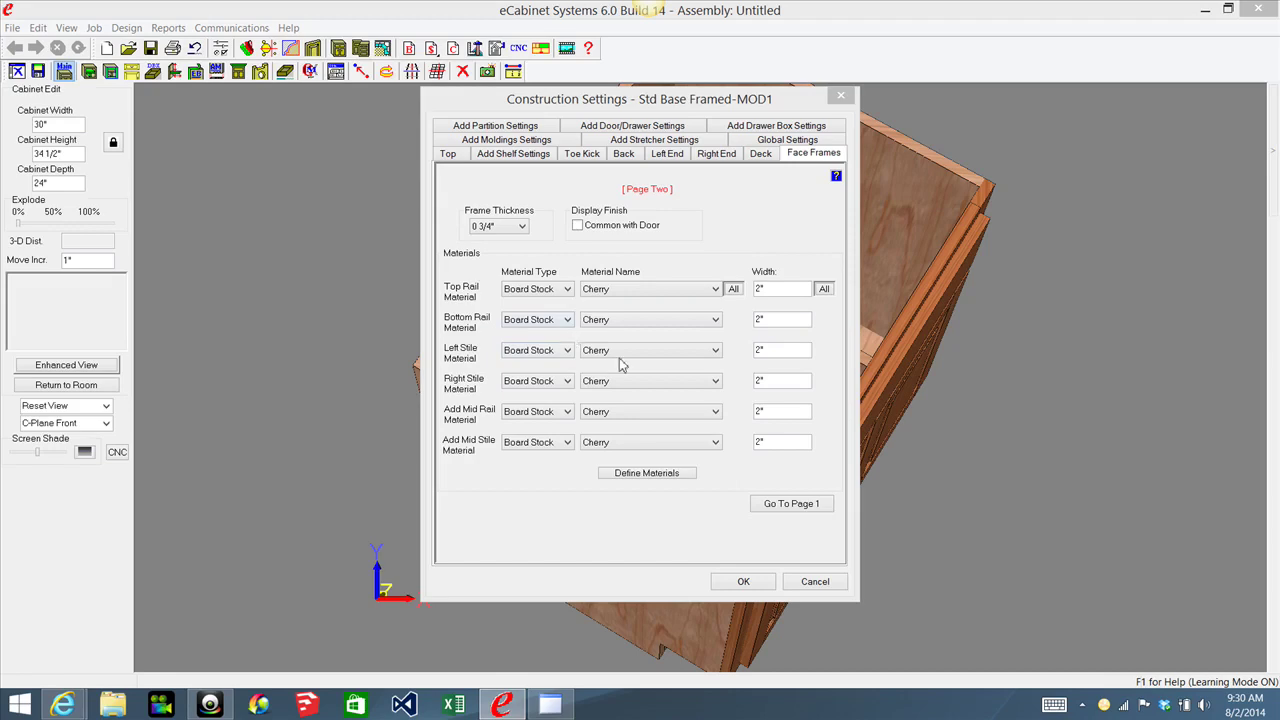
pyautogui.click(746, 582)
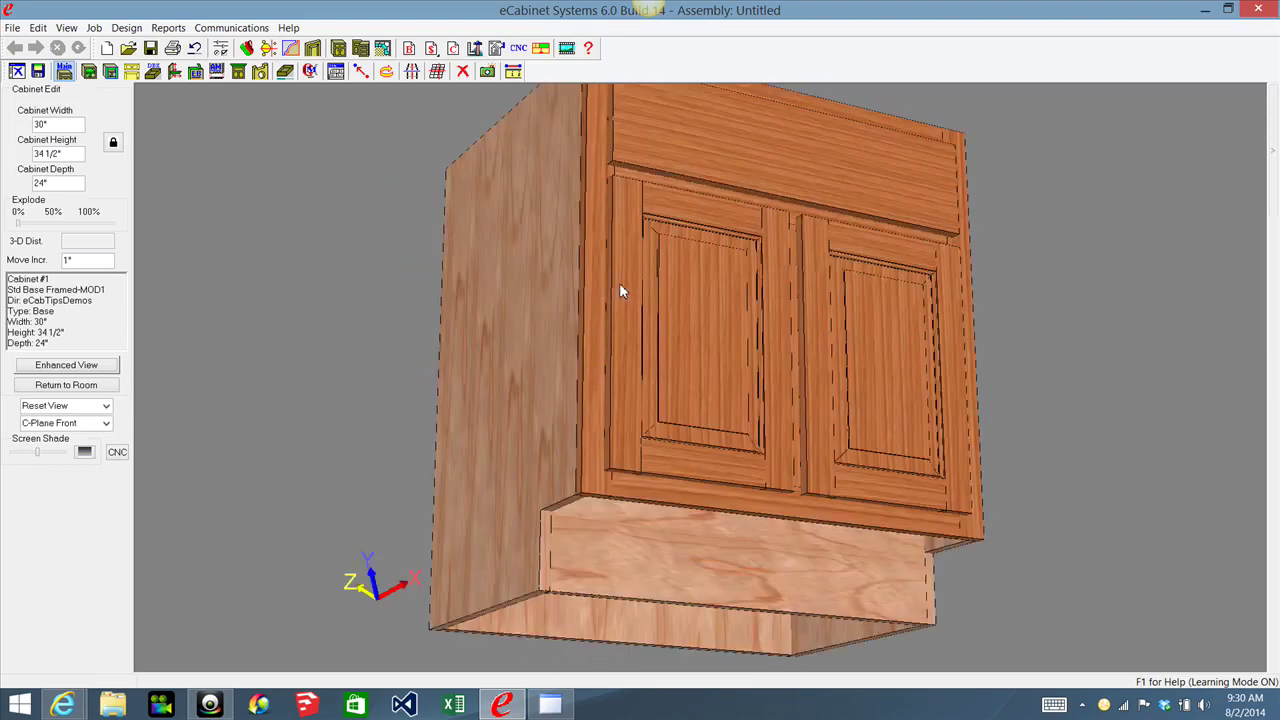
pyautogui.click(336, 71)
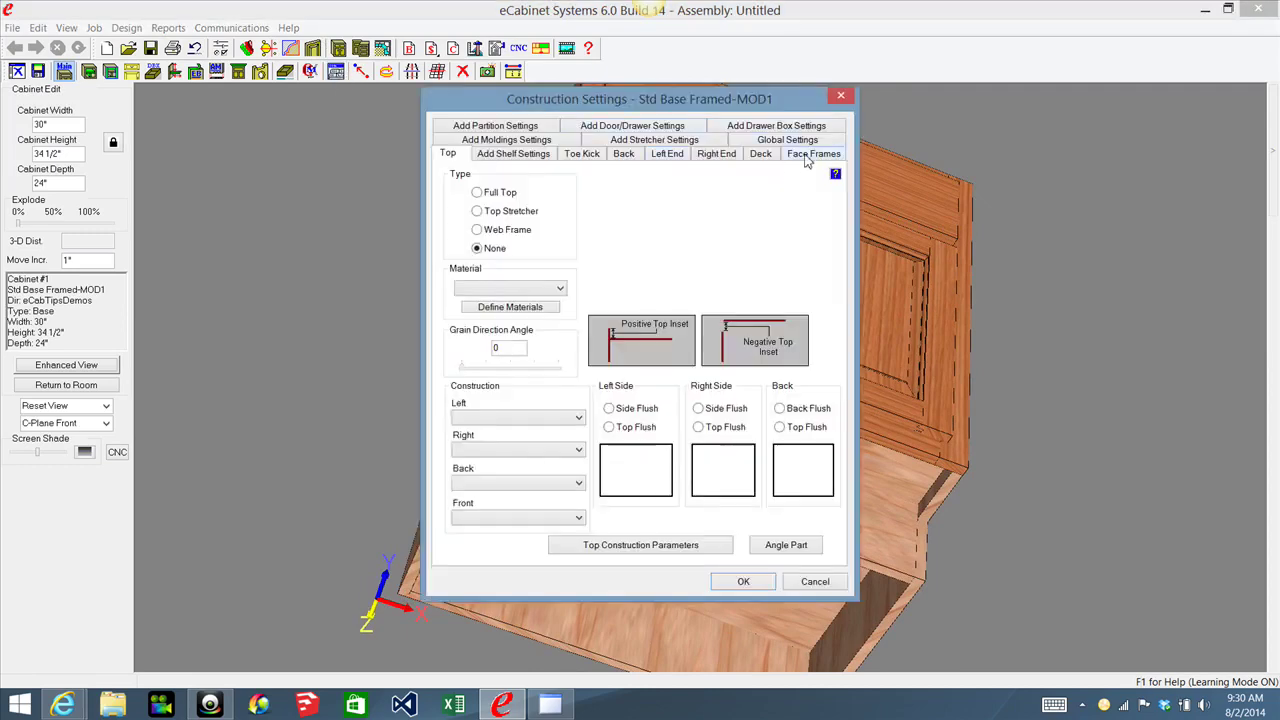
pyautogui.click(810, 155)
pyautogui.click(784, 506)
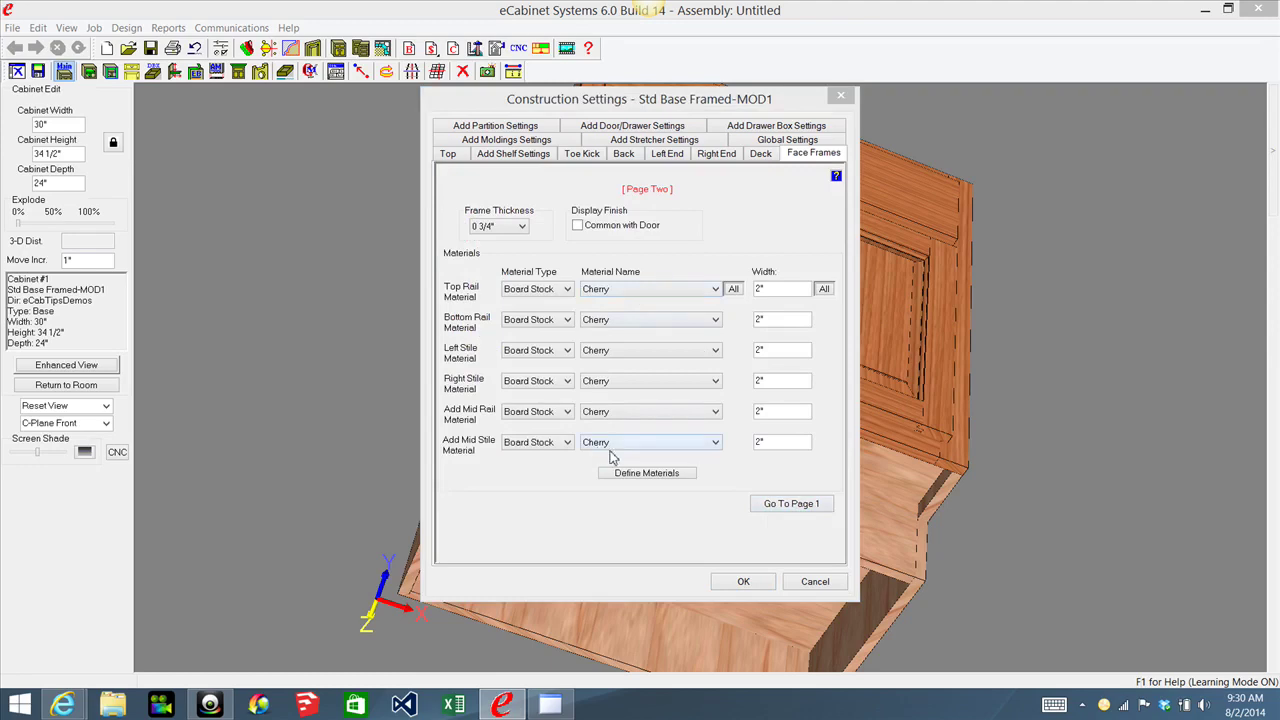
pyautogui.click(762, 584)
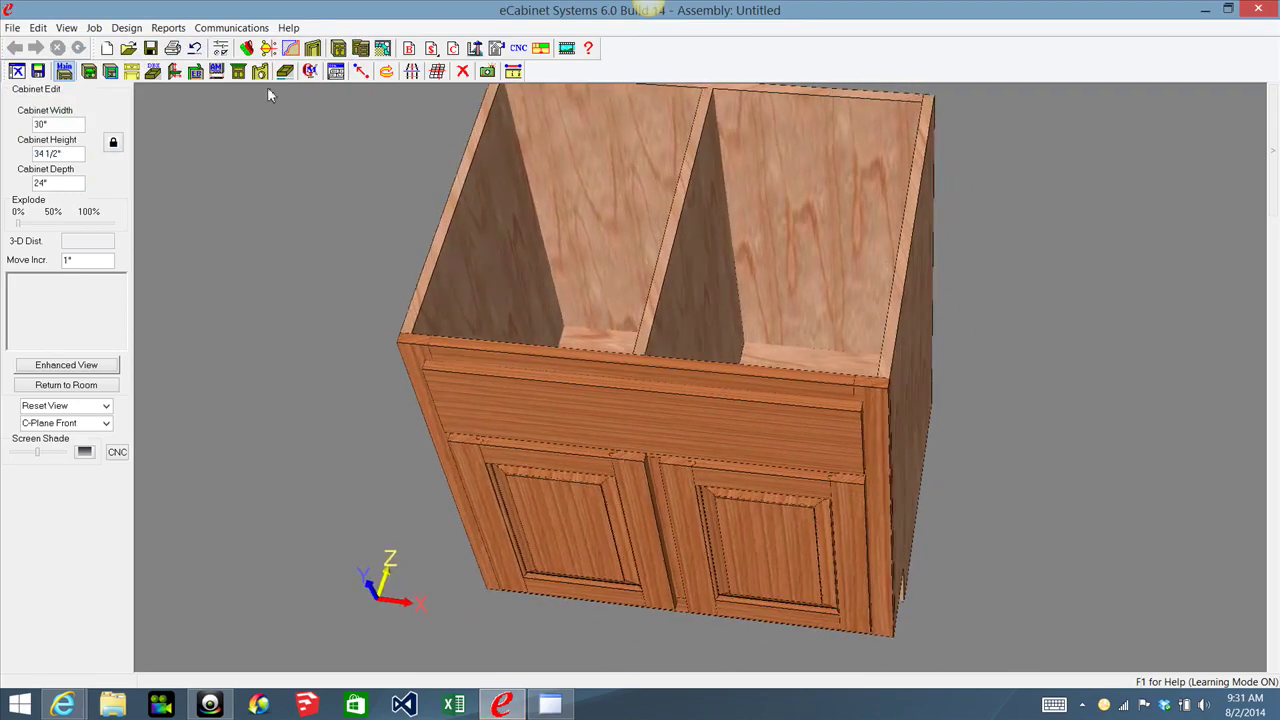
# Step: Return to the job's room and discard the changes made to the cabinet
pyautogui.click(383, 50)
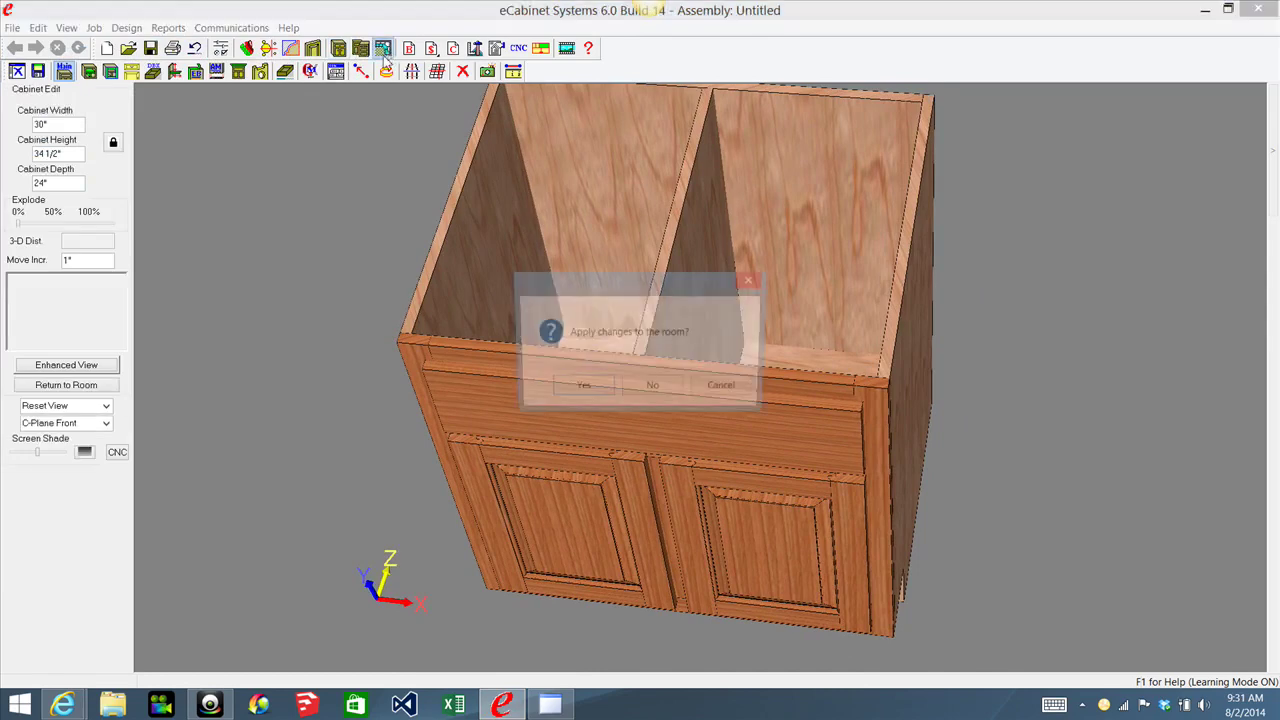
pyautogui.click(659, 389)
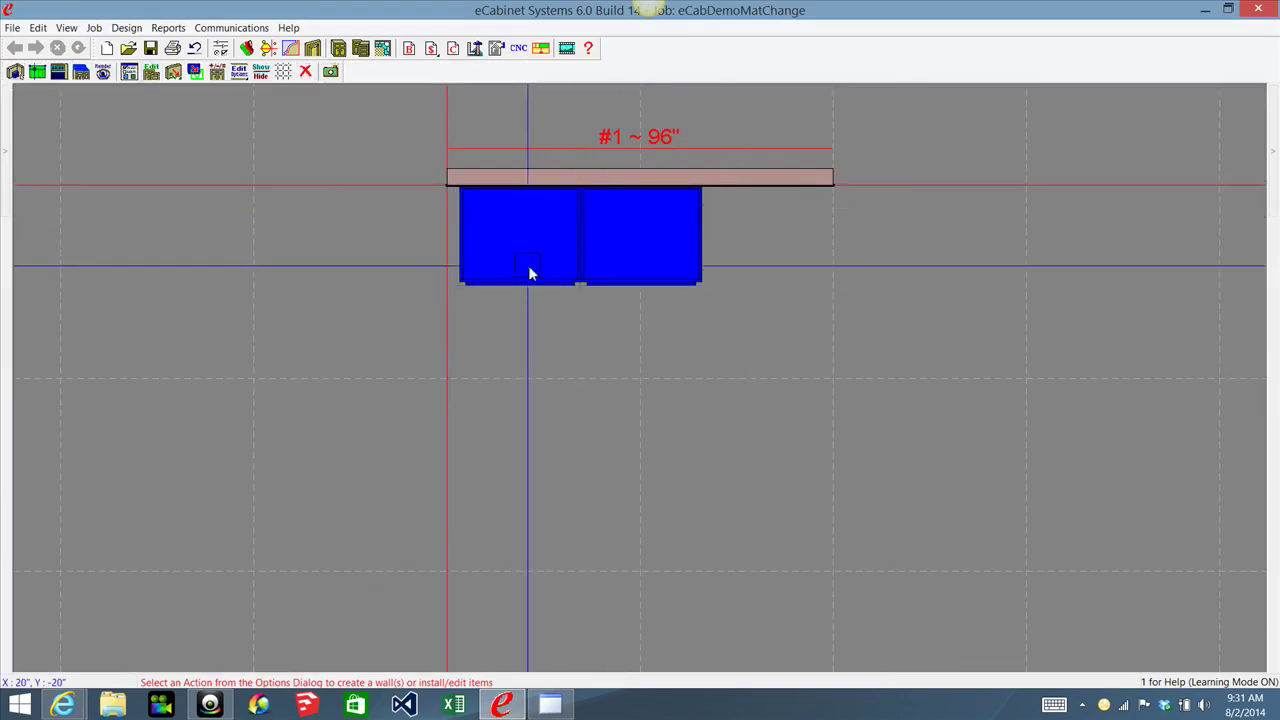
pyautogui.moveTo(530, 271)
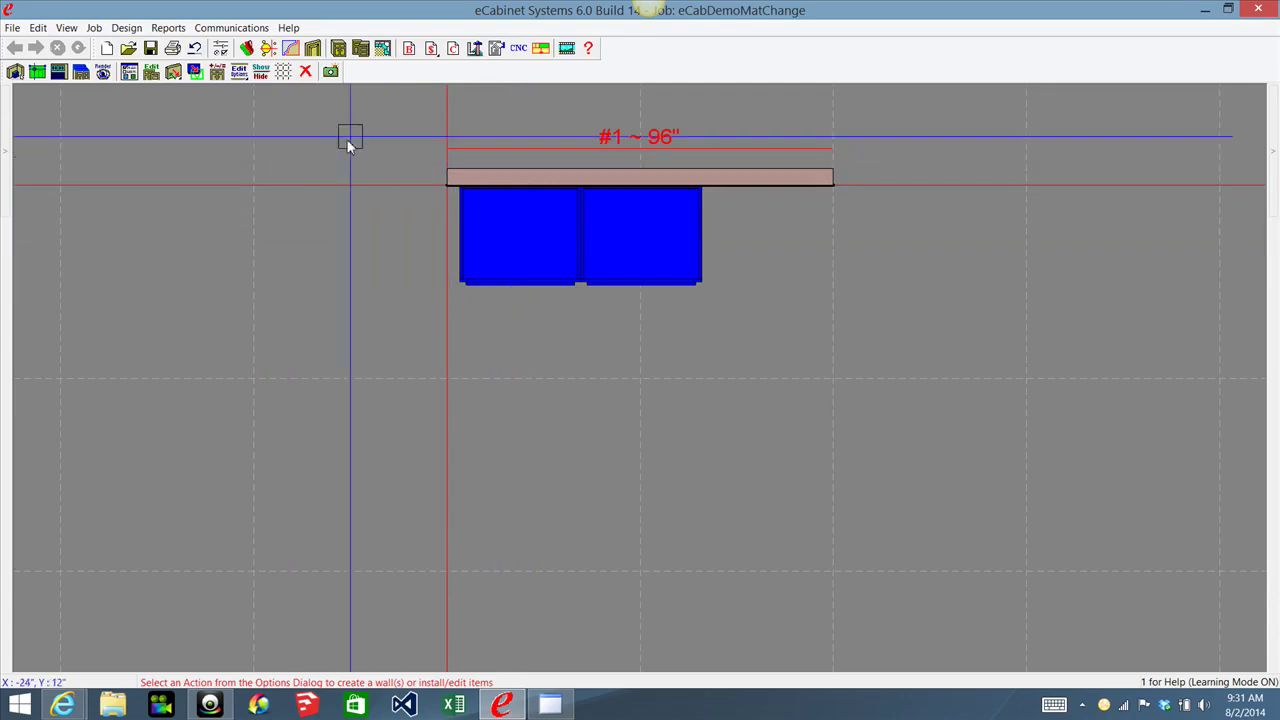
# Step: Load the Std Base Framed cabinet, adding its missing 3/4 maple board stock as a new material, and clear the assembly
pyautogui.click(338, 48)
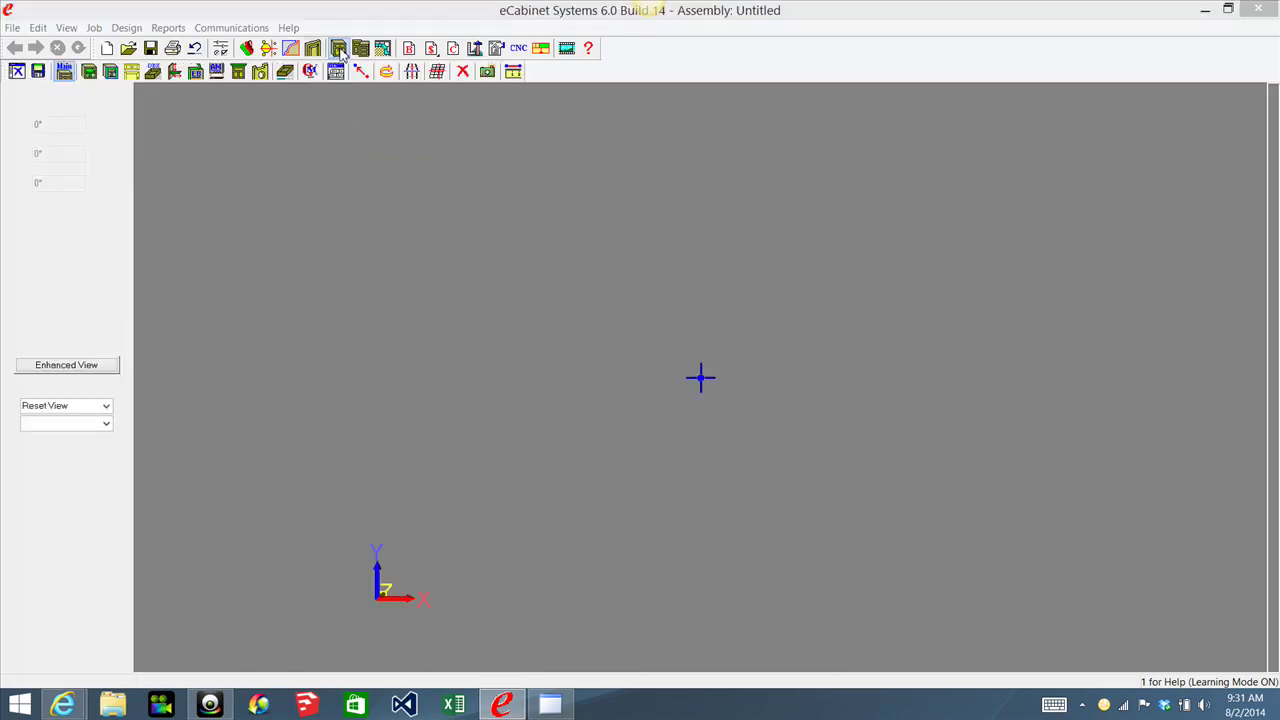
pyautogui.moveTo(1272, 150)
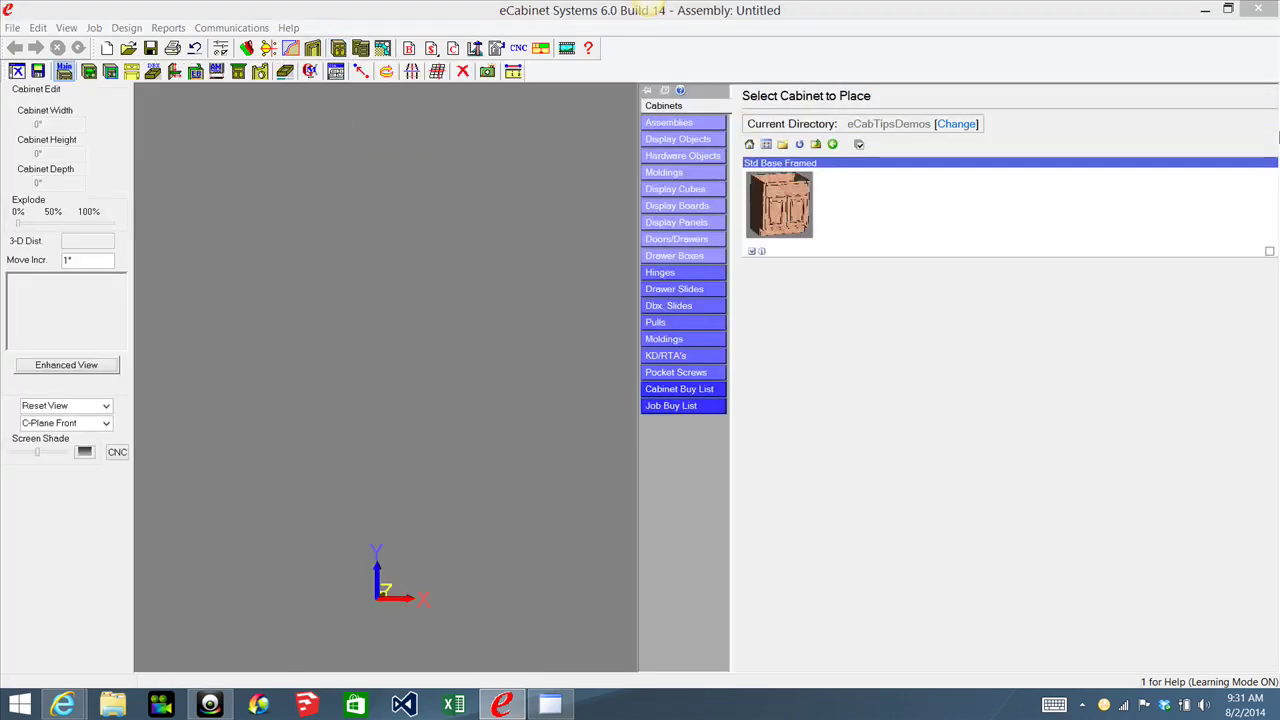
pyautogui.click(787, 210)
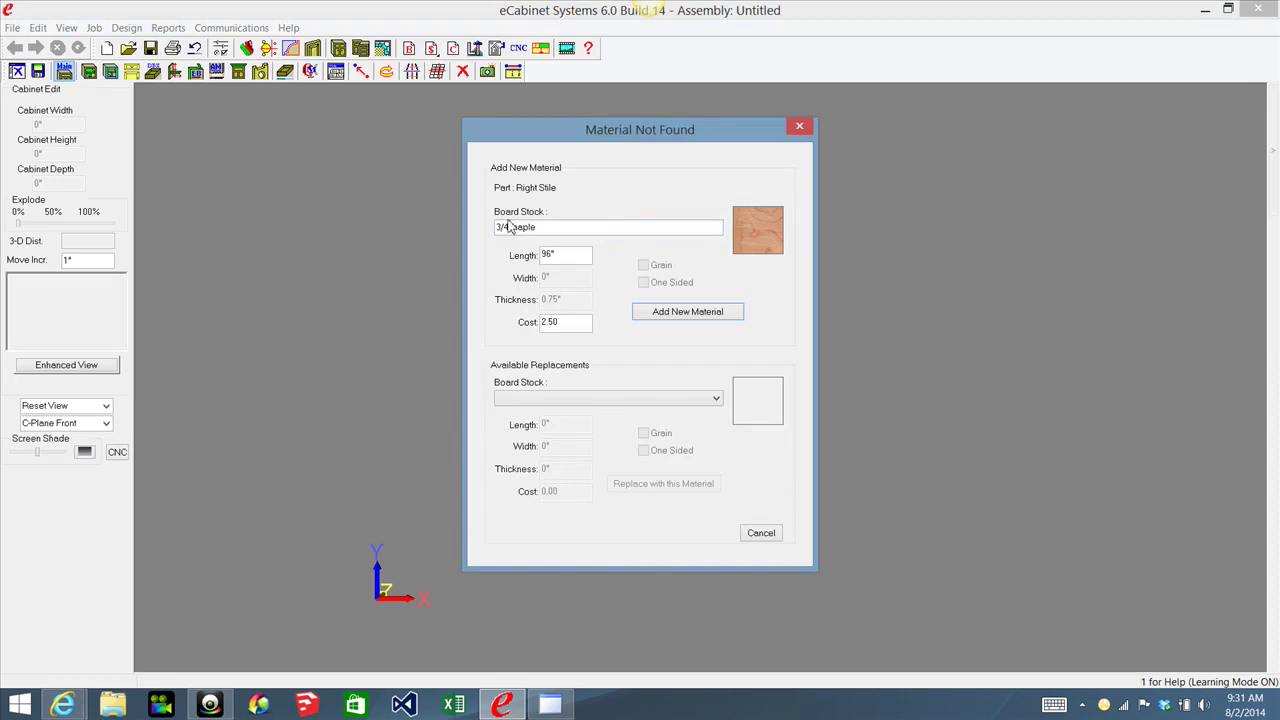
pyautogui.click(663, 312)
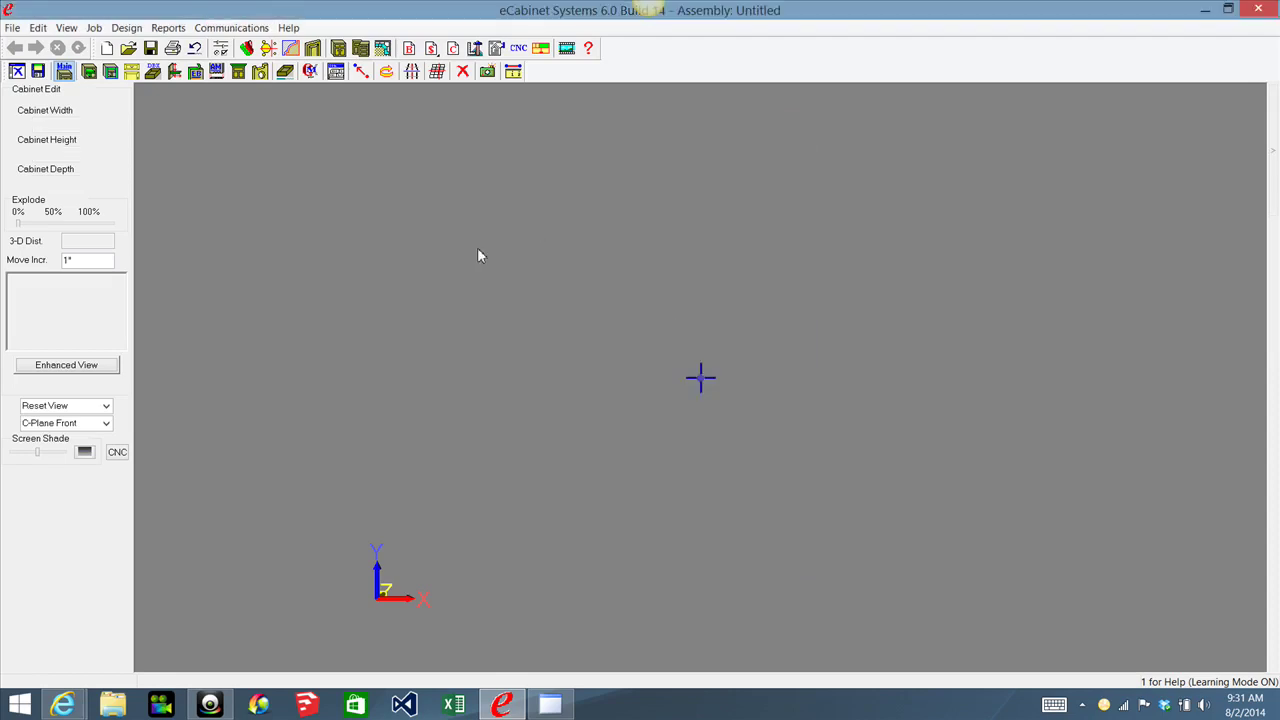
pyautogui.click(26, 76)
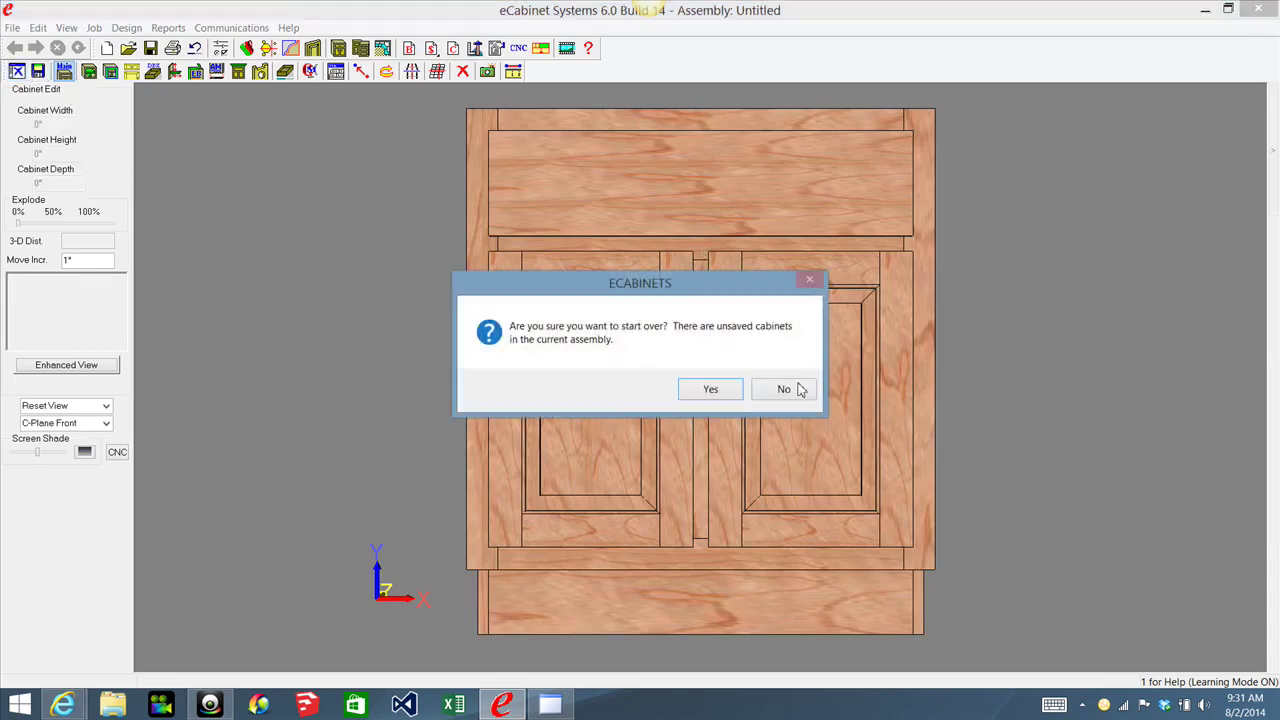
pyautogui.click(729, 394)
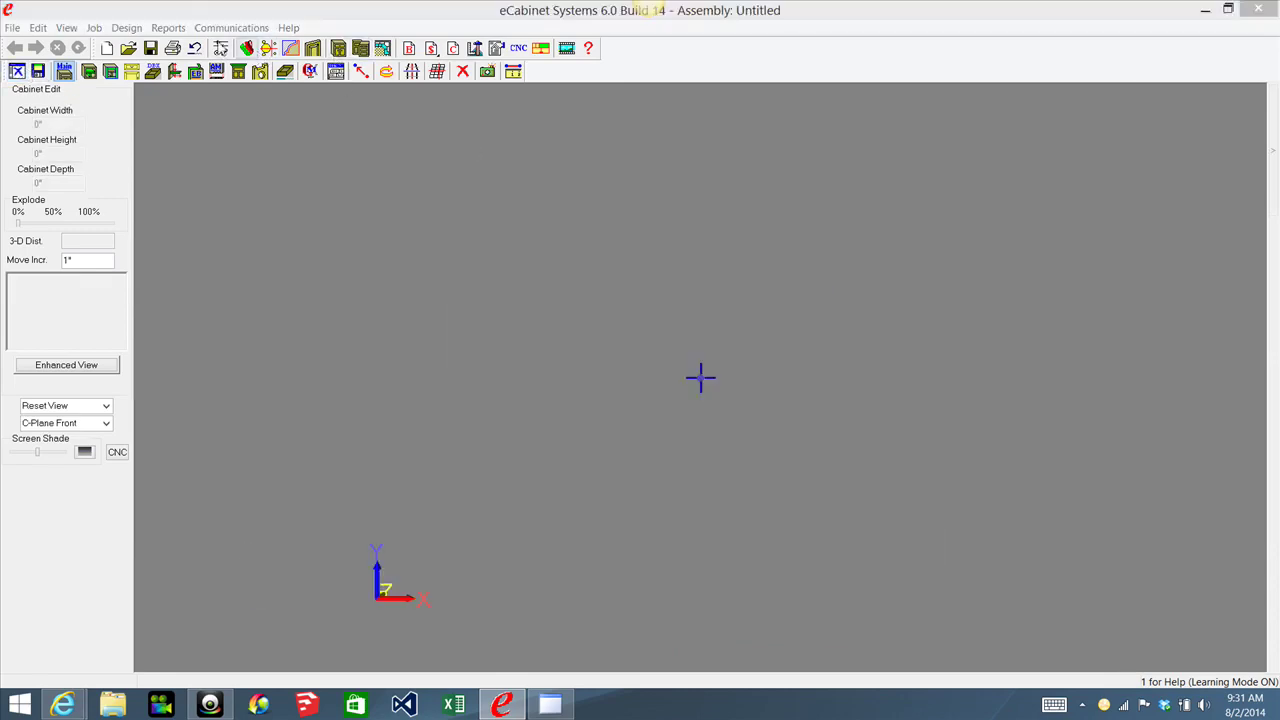
# Step: Check the board stock list in My Materials for the 3/4 maple entry and close the settings
pyautogui.click(221, 48)
pyautogui.click(690, 150)
pyautogui.click(461, 176)
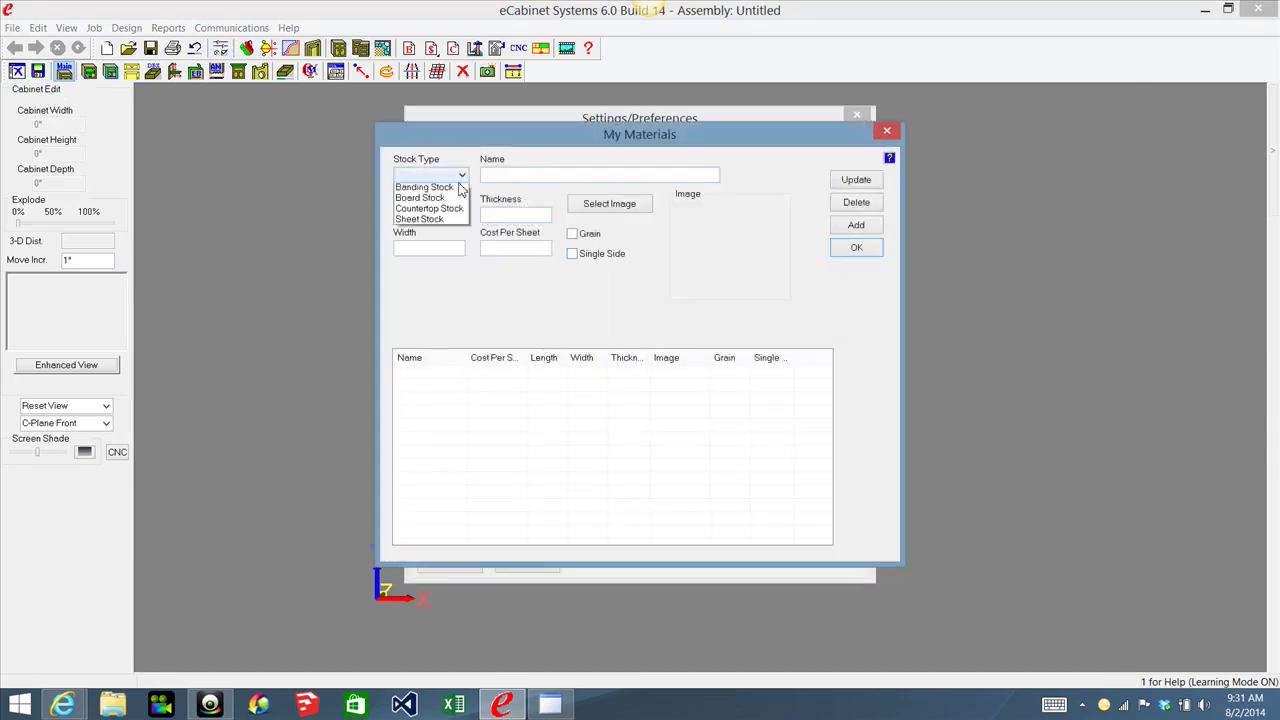
pyautogui.click(428, 200)
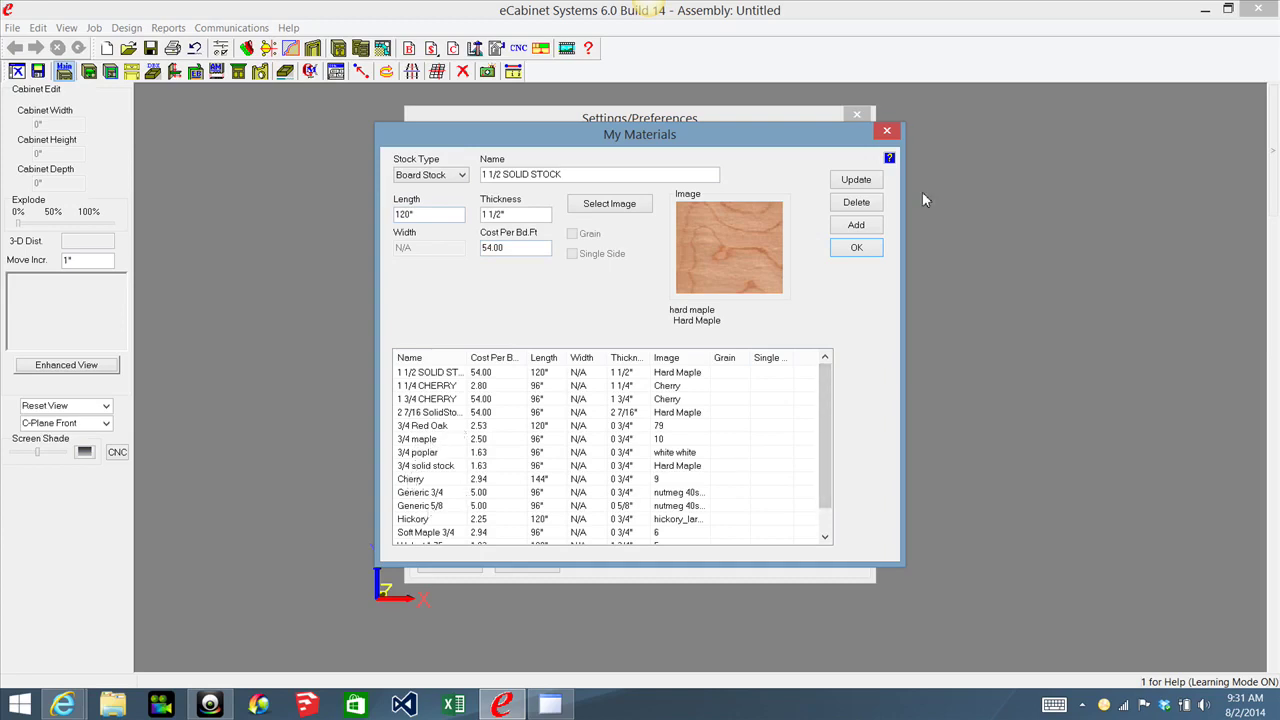
pyautogui.click(887, 132)
pyautogui.click(856, 115)
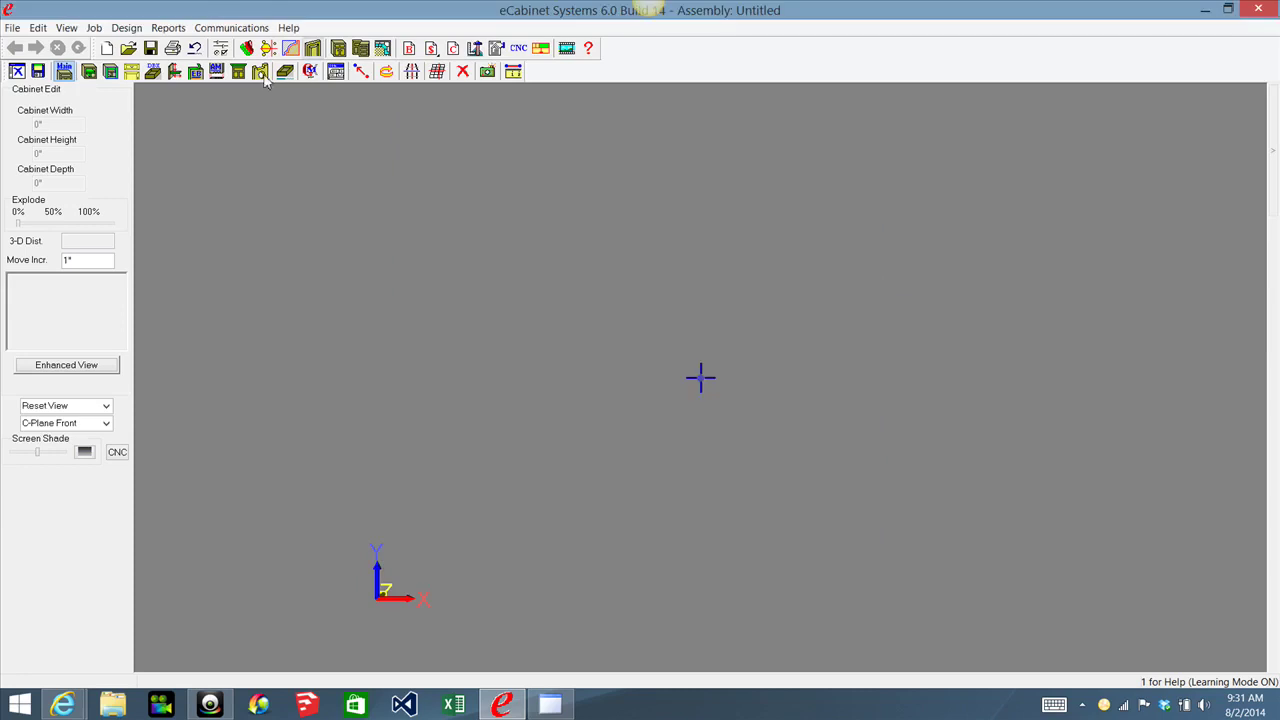
# Step: Return to the room, check the board stock summary in a newly generated cut list, and close the report
pyautogui.click(382, 48)
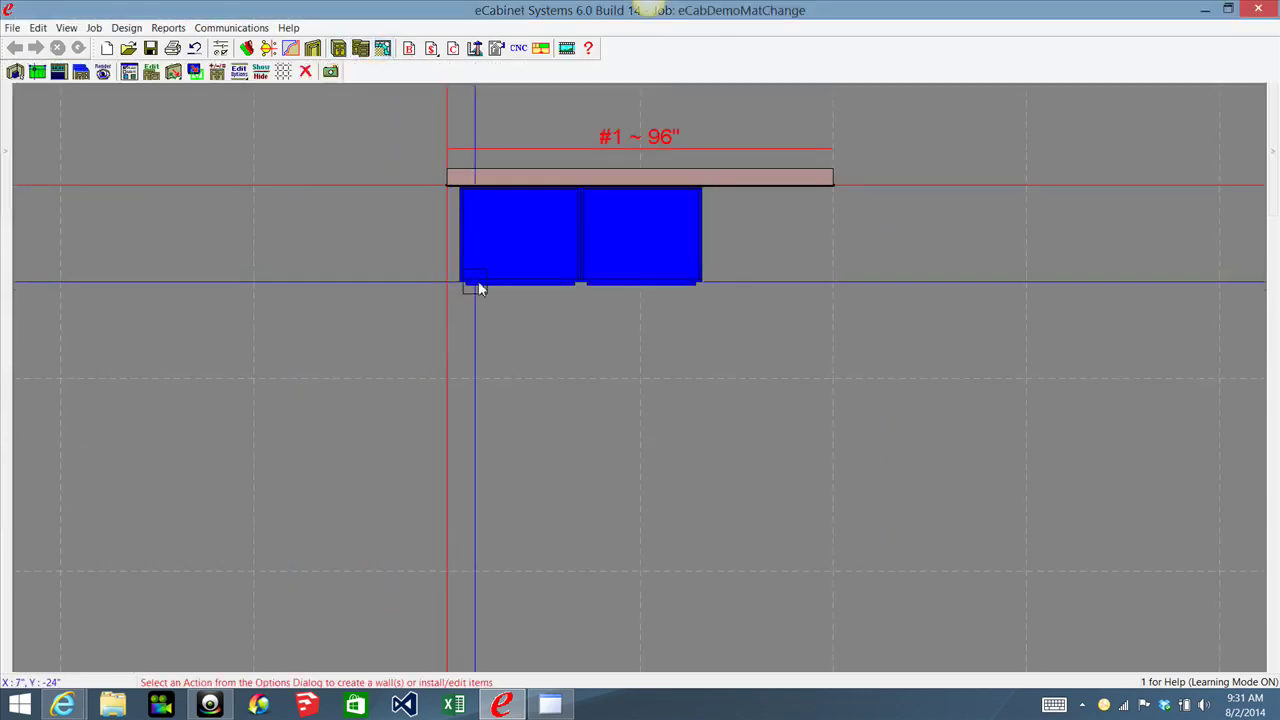
pyautogui.click(453, 48)
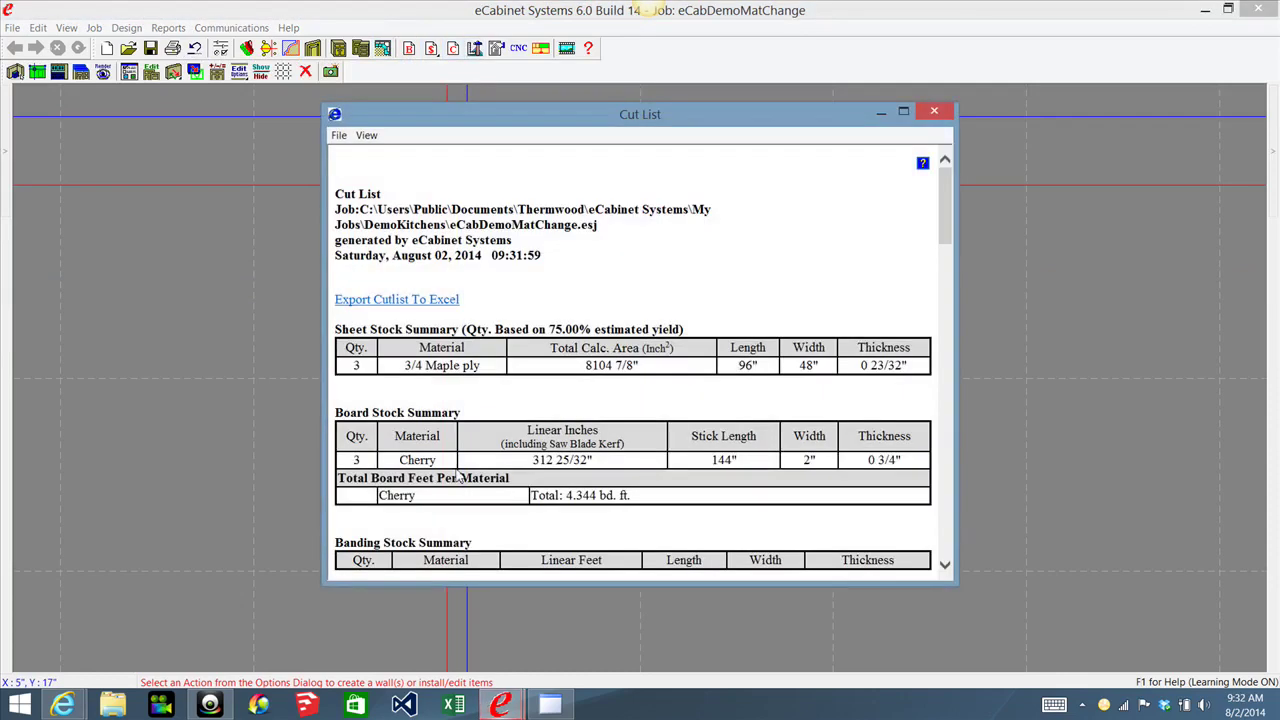
pyautogui.click(933, 111)
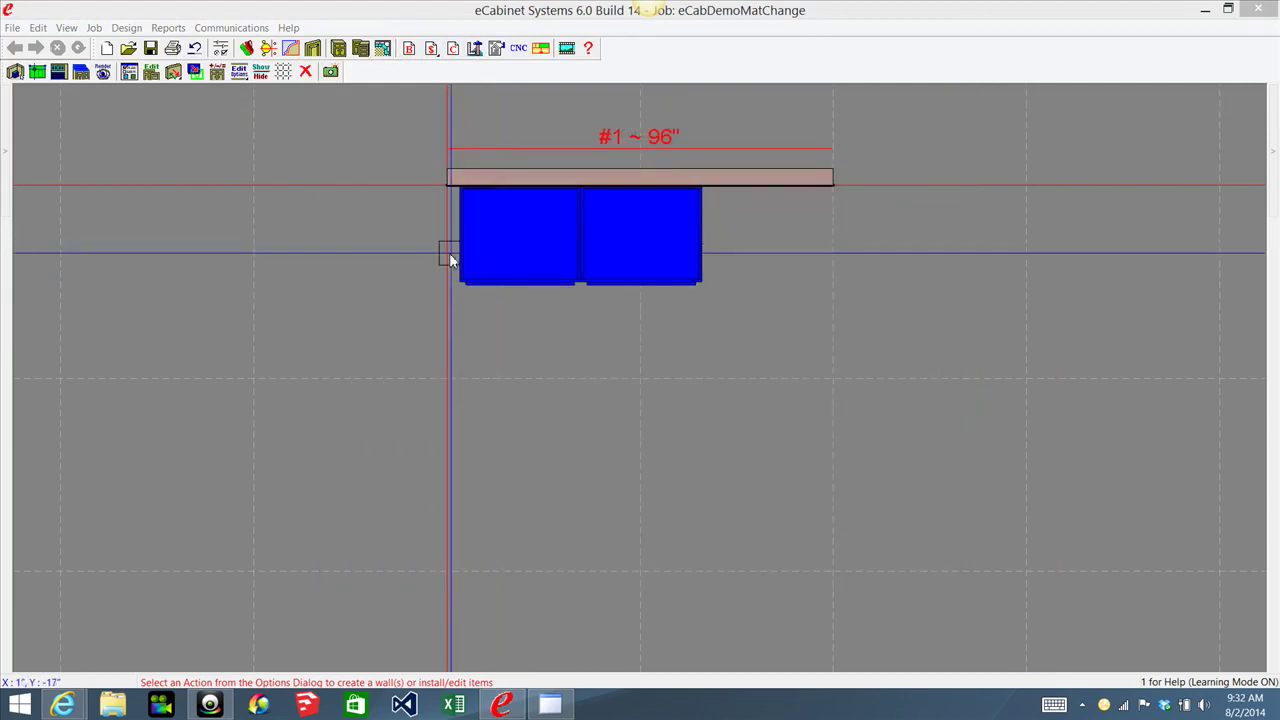
pyautogui.moveTo(450, 260)
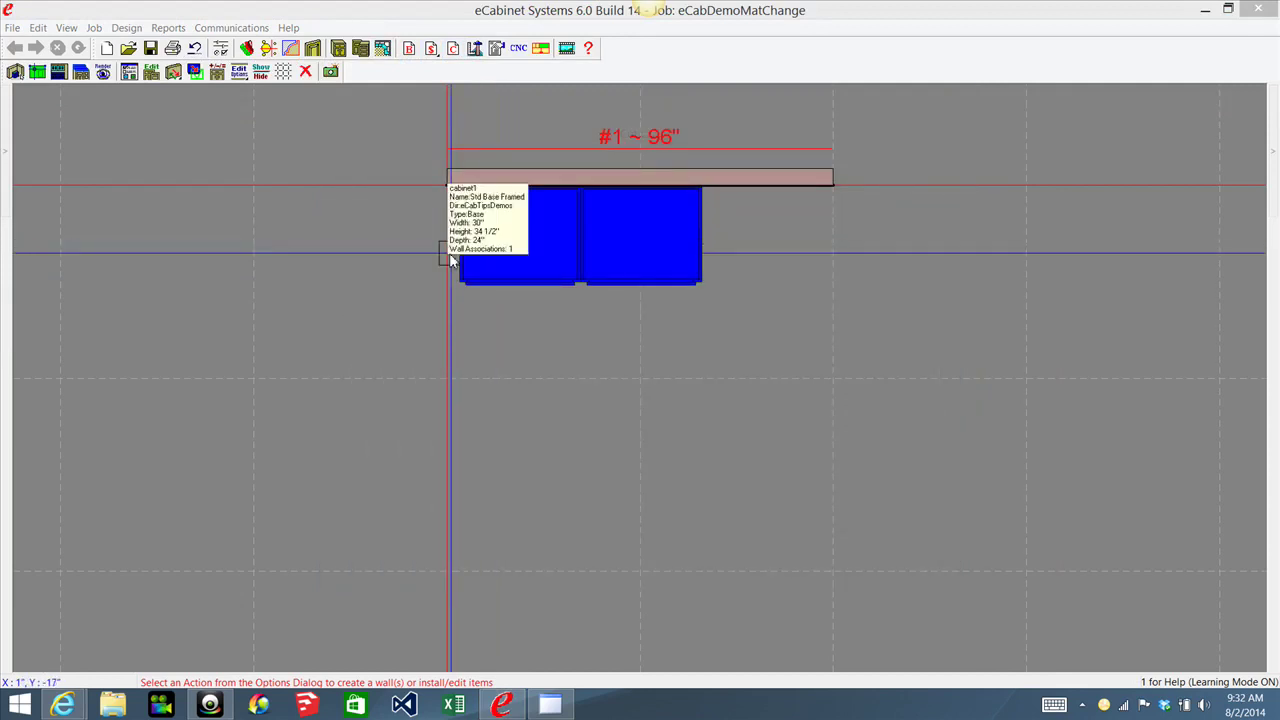